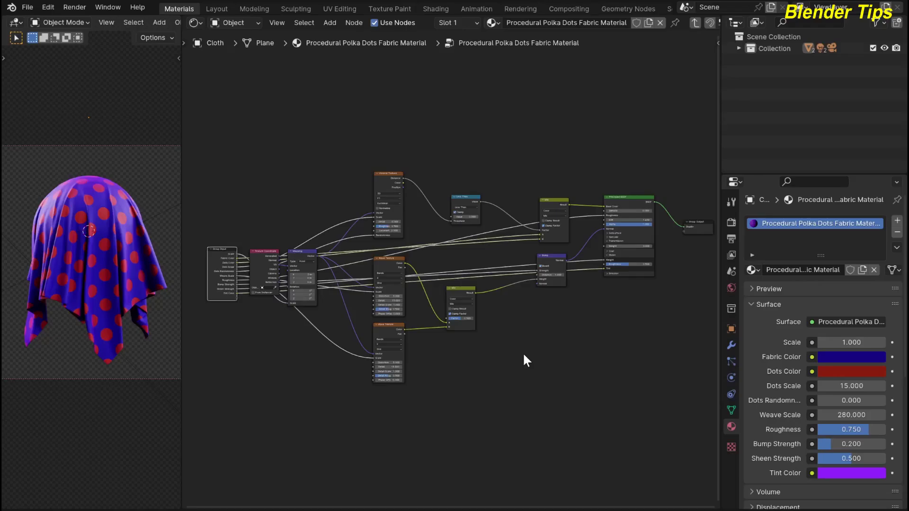
# Step: Examine the node network inside the Procedural Polka Dots Fabric Material group
pyautogui.scroll(3, 517, 342)
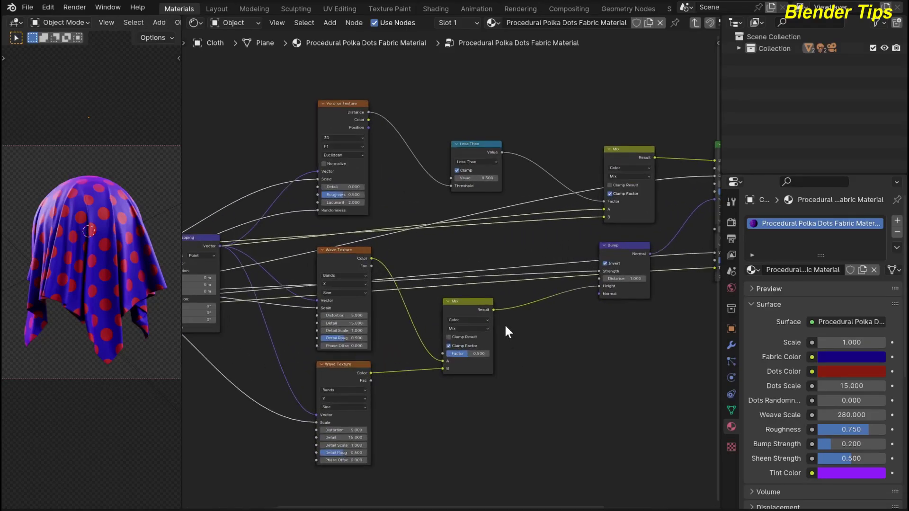
pyautogui.scroll(-2, 505, 325)
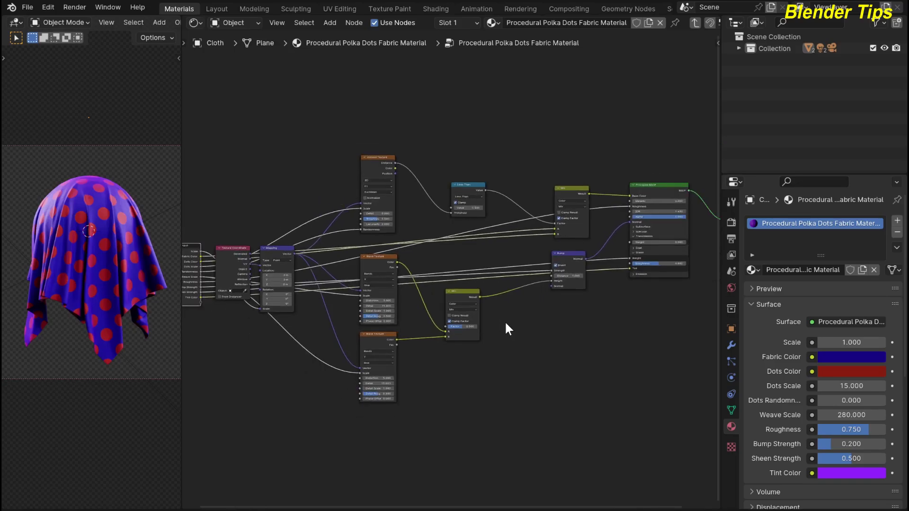
pyautogui.scroll(-1, 505, 321)
pyautogui.moveTo(504, 321); pyautogui.dragTo(514, 324, button='middle')
pyautogui.scroll(3, 512, 321)
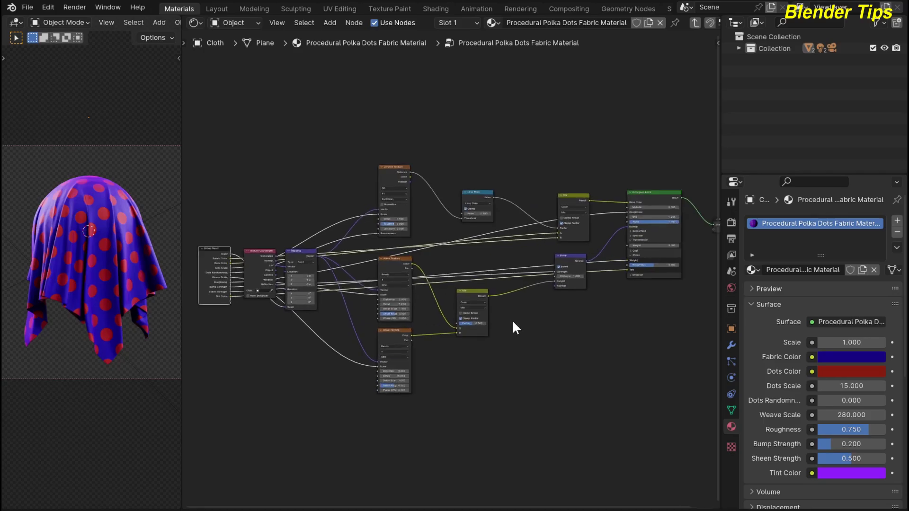
pyautogui.scroll(2, 512, 320)
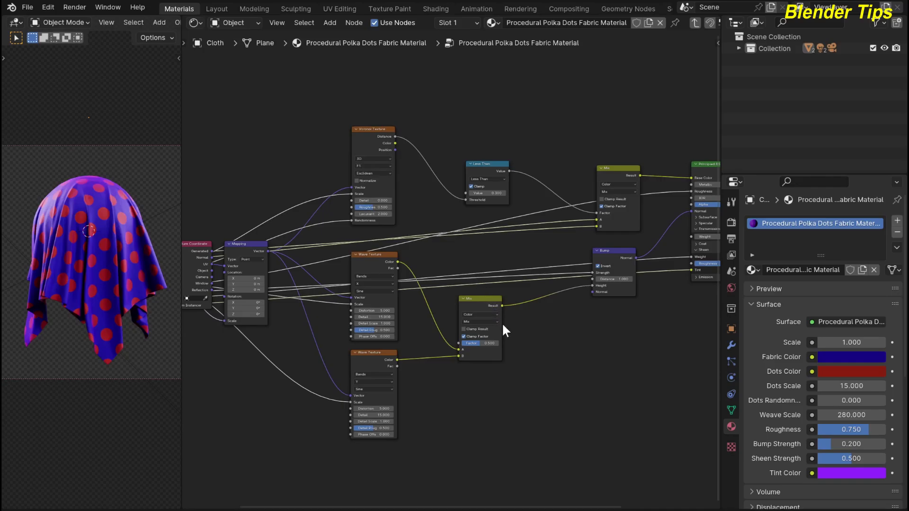
pyautogui.scroll(-3, 502, 323)
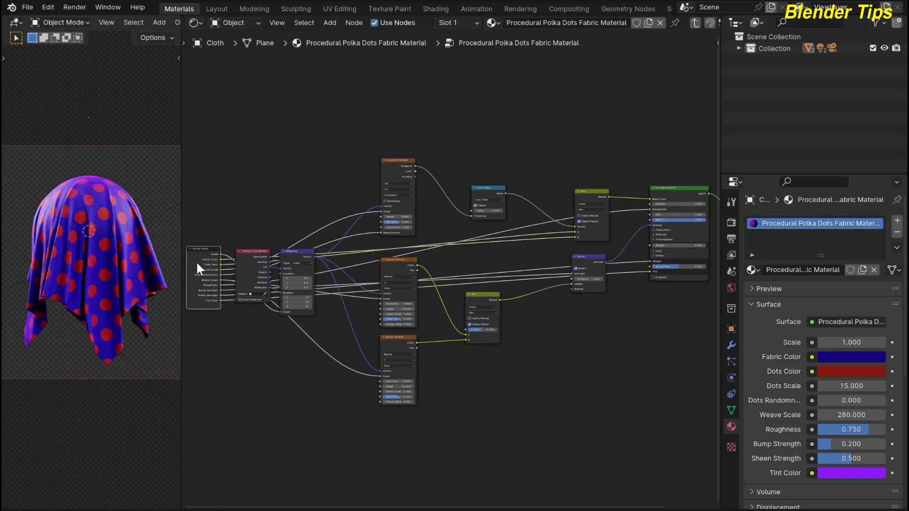
# Step: Exit the Procedural Polka Dots Fabric Material node group and bring its exposed parameters into close view
pyautogui.press('Tab')
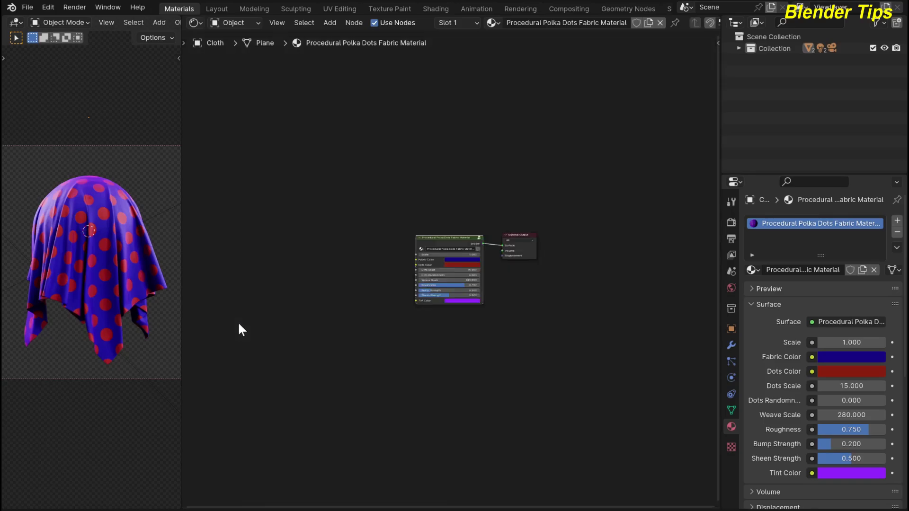
pyautogui.scroll(5, 331, 297)
pyautogui.scroll(2, 294, 279)
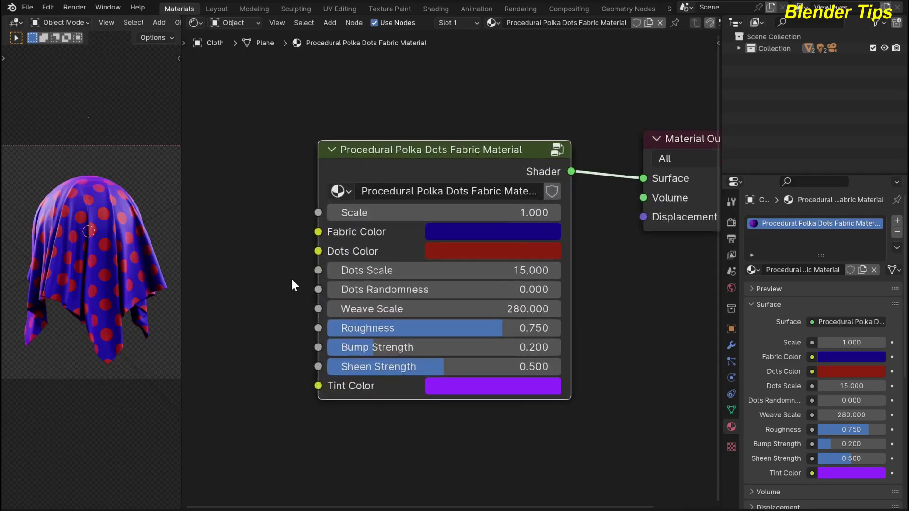
pyautogui.moveTo(269, 238); pyautogui.dragTo(247, 259, button='middle')
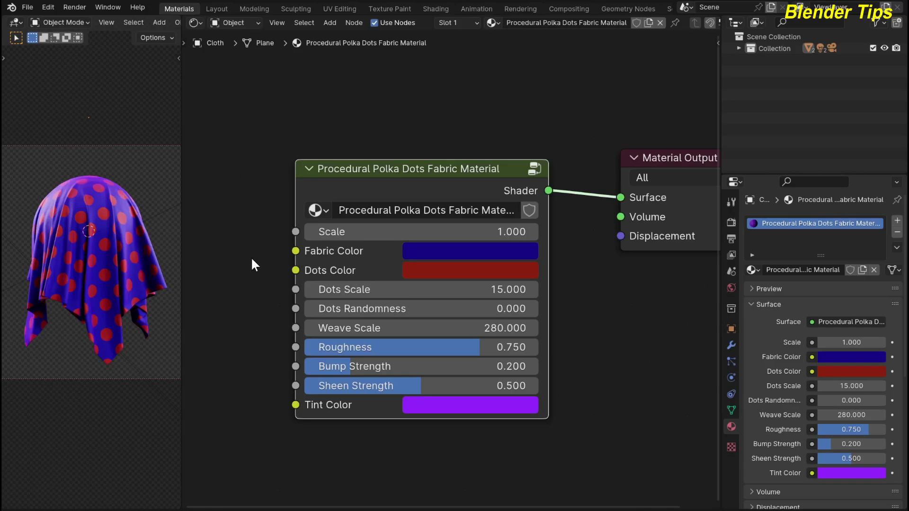
pyautogui.moveTo(343, 184); pyautogui.dragTo(346, 172, button='middle')
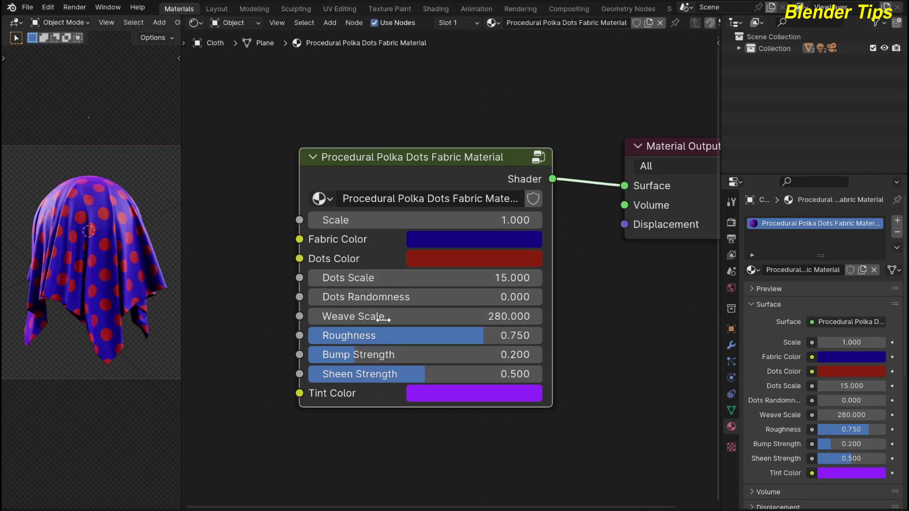
pyautogui.keyDown('shift'); pyautogui.scroll(-1, 399, 180); pyautogui.keyUp('shift')
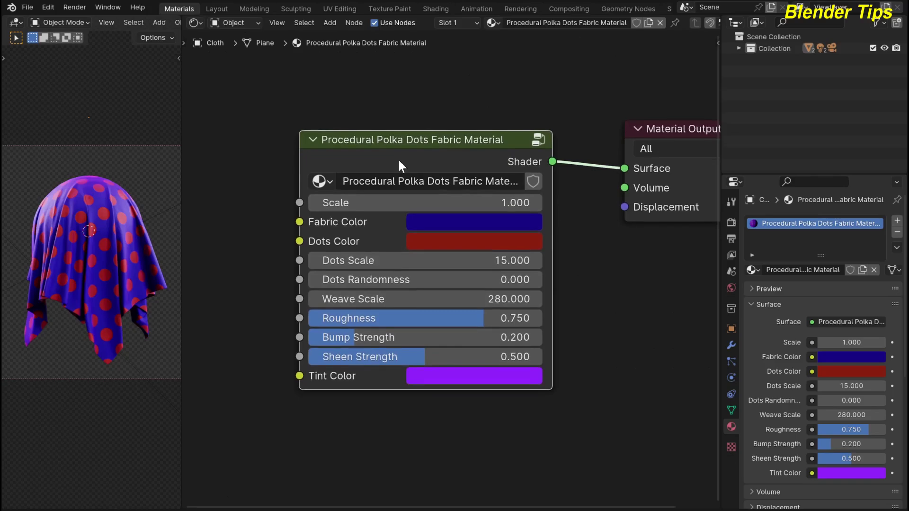
pyautogui.scroll(1, 402, 166)
pyautogui.moveTo(371, 216); pyautogui.dragTo(376, 222, button='middle')
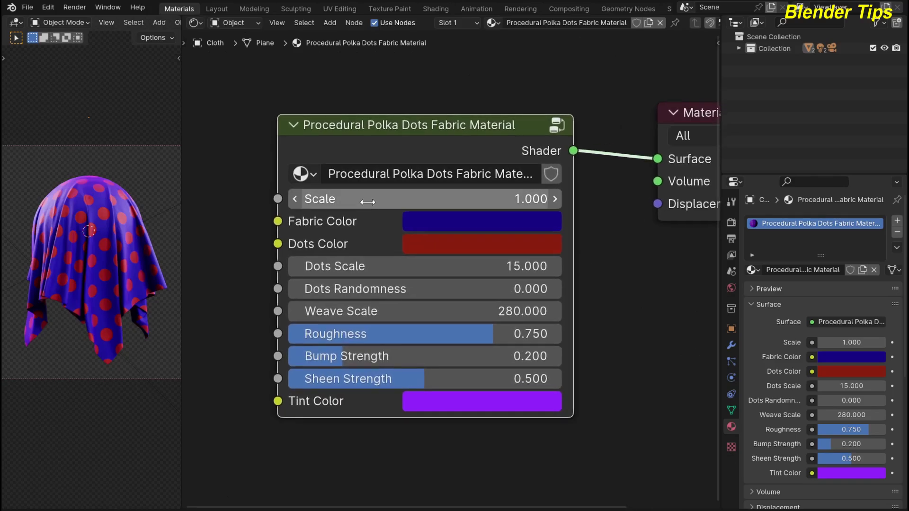
# Step: Try a different overall Scale and a green Fabric Color on the group node, undoing the changes
pyautogui.moveTo(426, 199)
pyautogui.mouseDown()
pyautogui.moveTo(506, 199)
pyautogui.moveTo(426, 199)
pyautogui.mouseUp()
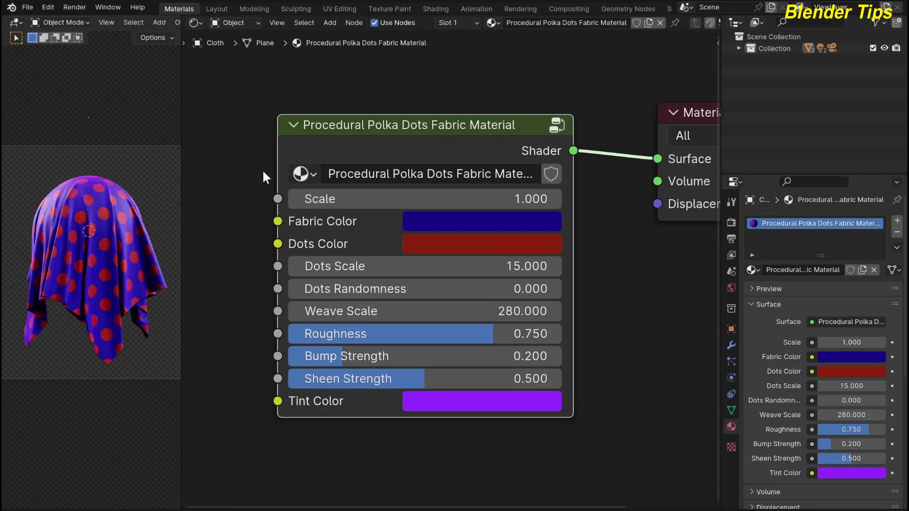
pyautogui.click(427, 226)
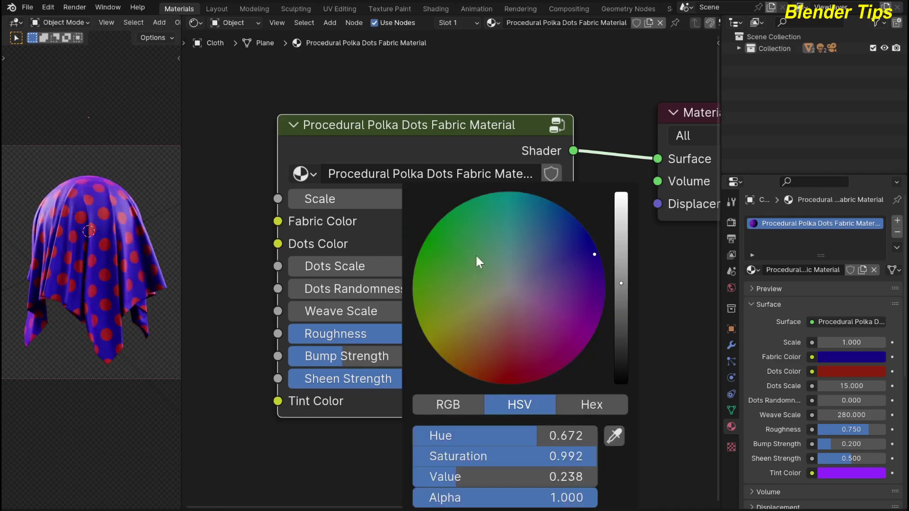
pyautogui.moveTo(595, 254)
pyautogui.mouseDown()
pyautogui.moveTo(493, 347)
pyautogui.moveTo(496, 297)
pyautogui.moveTo(413, 278)
pyautogui.mouseUp()
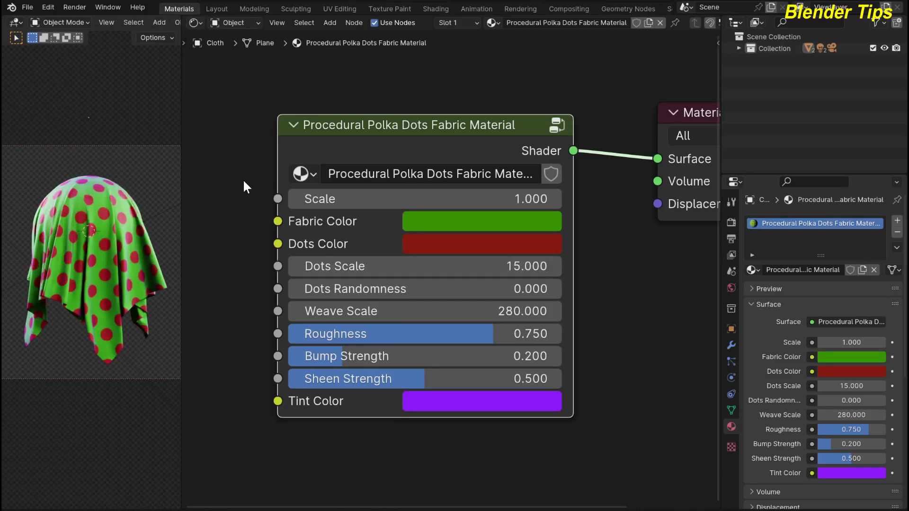
pyautogui.hotkey('ctrl', 'z')
# Step: Try a light green Dots Color on the fabric material and undo it
pyautogui.click(435, 248)
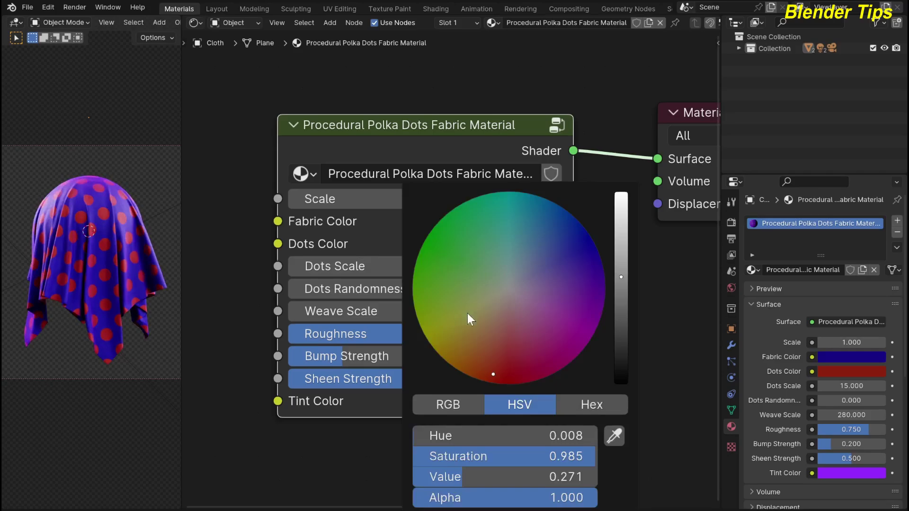
pyautogui.moveTo(487, 363)
pyautogui.mouseDown()
pyautogui.moveTo(499, 339)
pyautogui.moveTo(443, 279)
pyautogui.moveTo(438, 260)
pyautogui.moveTo(442, 280)
pyautogui.mouseUp()
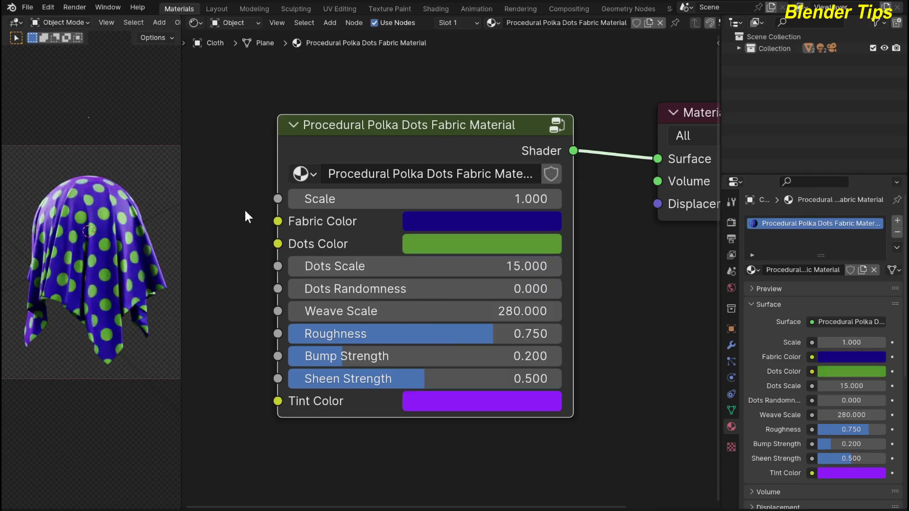
pyautogui.hotkey('ctrl', 'z')
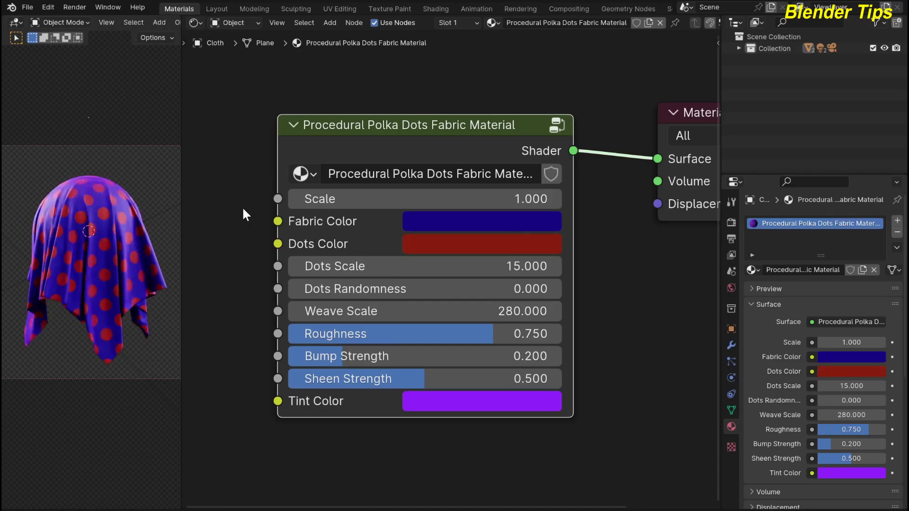
# Step: Try a higher Dots Scale and a higher Dots Randomness, reverting each change
pyautogui.moveTo(354, 274); pyautogui.dragTo(388, 274)
pyautogui.hotkey('ctrl', 'z')
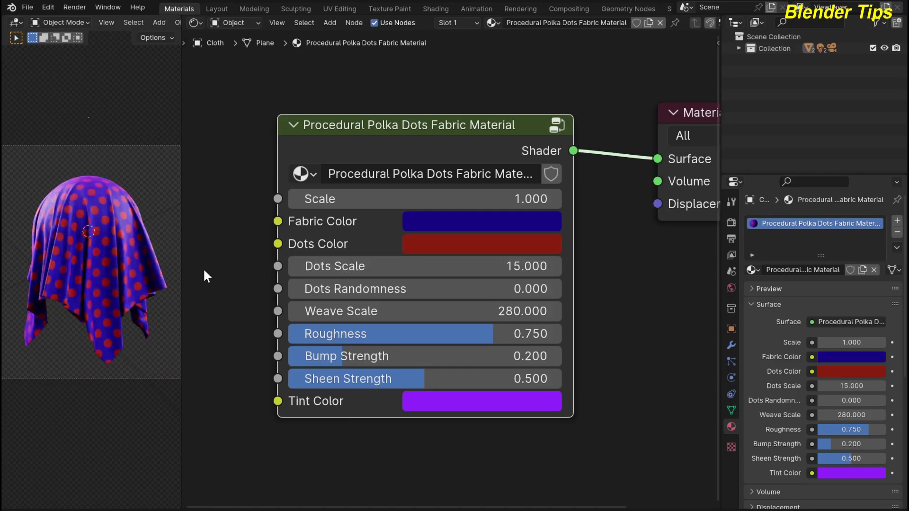
pyautogui.moveTo(327, 292); pyautogui.dragTo(417, 291)
pyautogui.press('BackSpace')
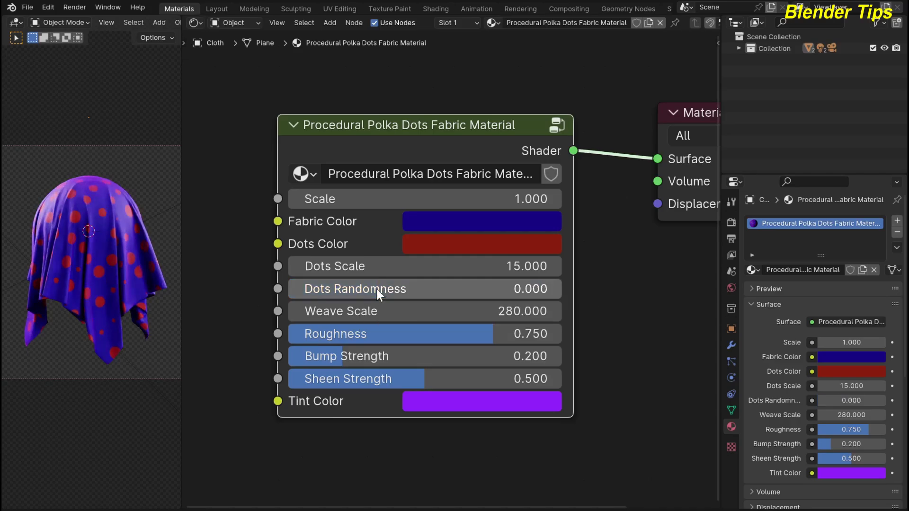
# Step: Try a Weave Scale of 258.6 on a close-up of the cloth and undo it
pyautogui.scroll(10, 73, 247)
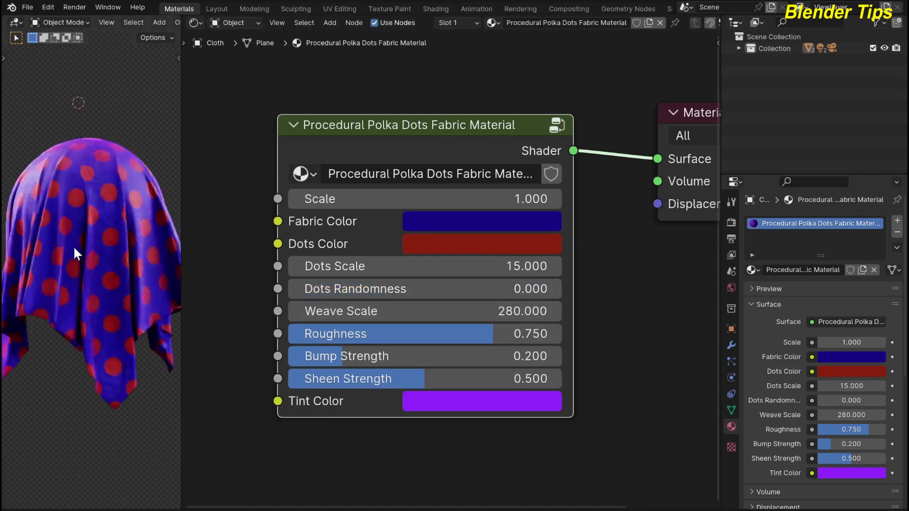
pyautogui.scroll(2, 73, 245)
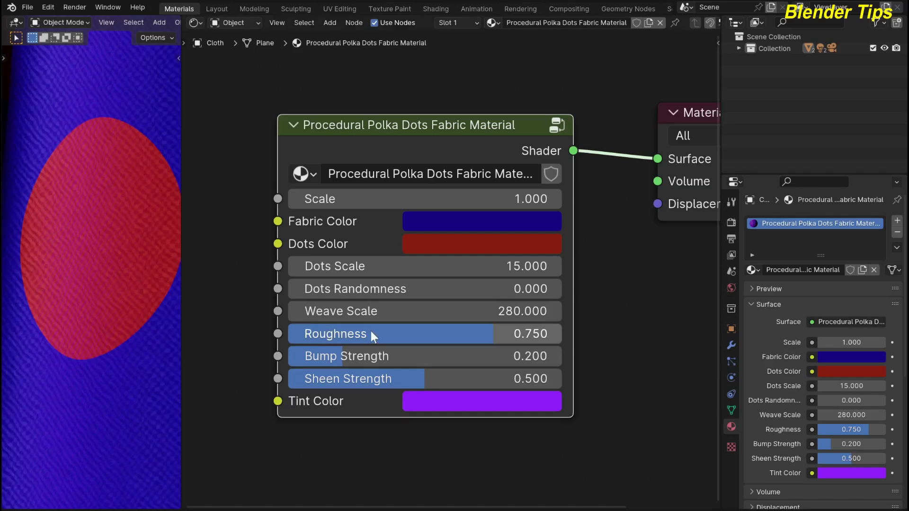
pyautogui.moveTo(365, 313)
pyautogui.mouseDown()
pyautogui.moveTo(335, 312)
pyautogui.moveTo(354, 319)
pyautogui.mouseUp()
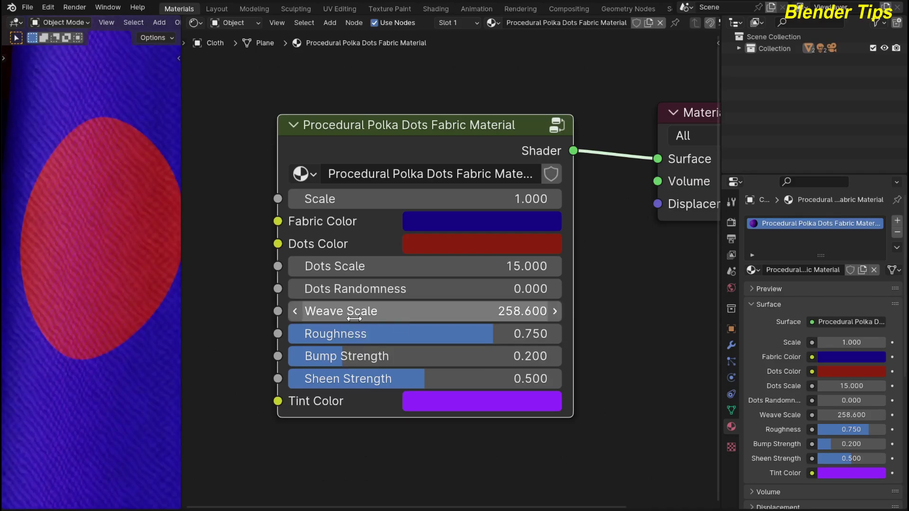
pyautogui.hotkey('ctrl', 'z')
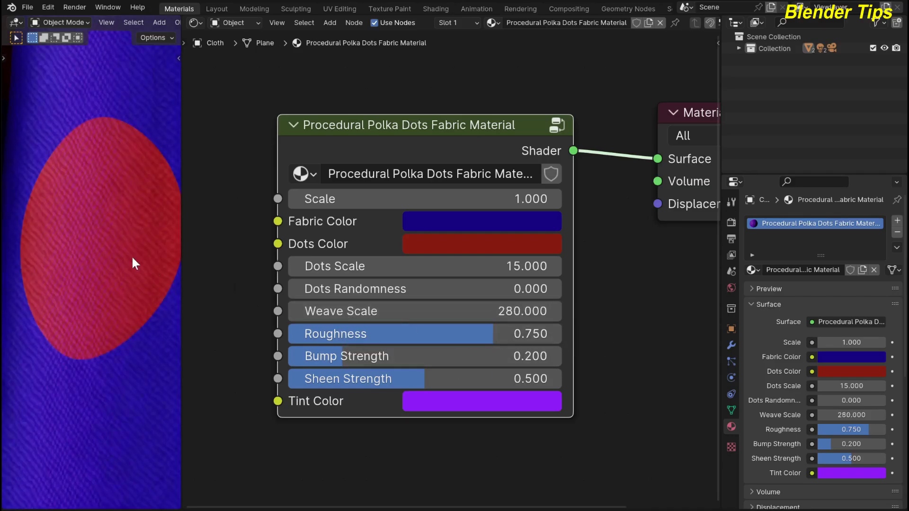
# Step: Try Roughness values of 0.162 and 0.568 on the whole cloth, cancelling the change
pyautogui.scroll(-5, 108, 251)
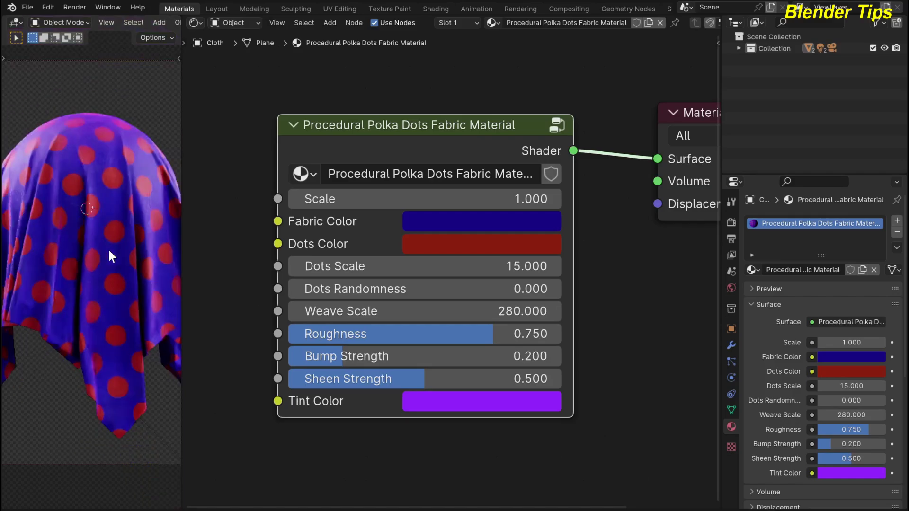
pyautogui.moveTo(379, 334); pyautogui.dragTo(217, 335)
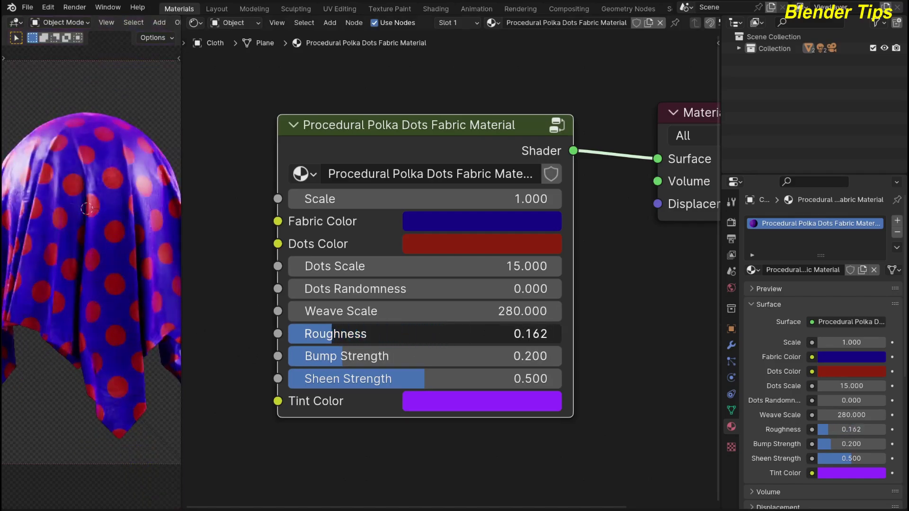
pyautogui.moveTo(333, 334); pyautogui.dragTo(443, 334)
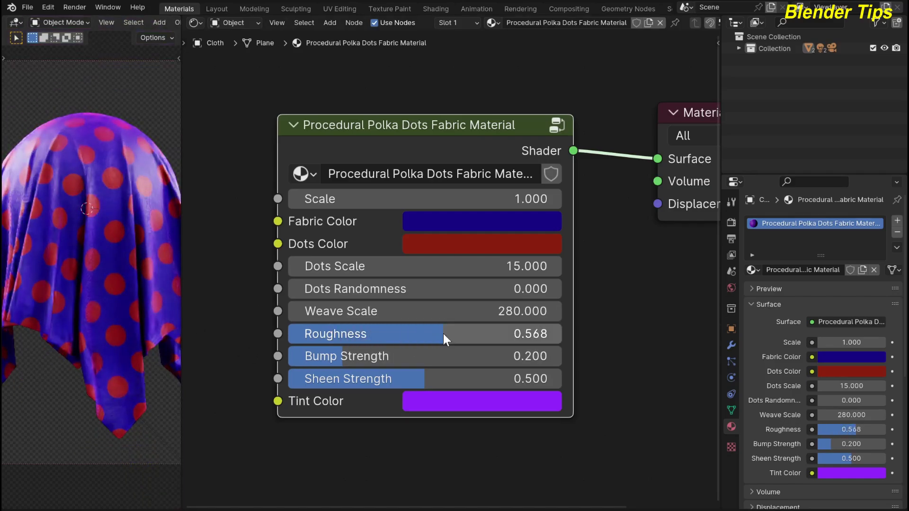
pyautogui.rightClick(443, 334)
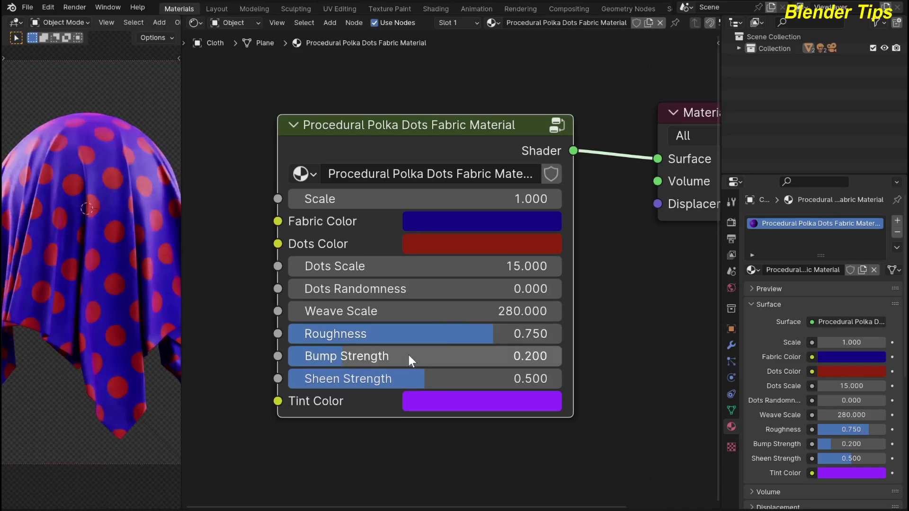
# Step: Try a Sheen Strength of 0.726 and undo that last change, leaving the value at 0.625
pyautogui.moveTo(388, 378); pyautogui.dragTo(487, 379)
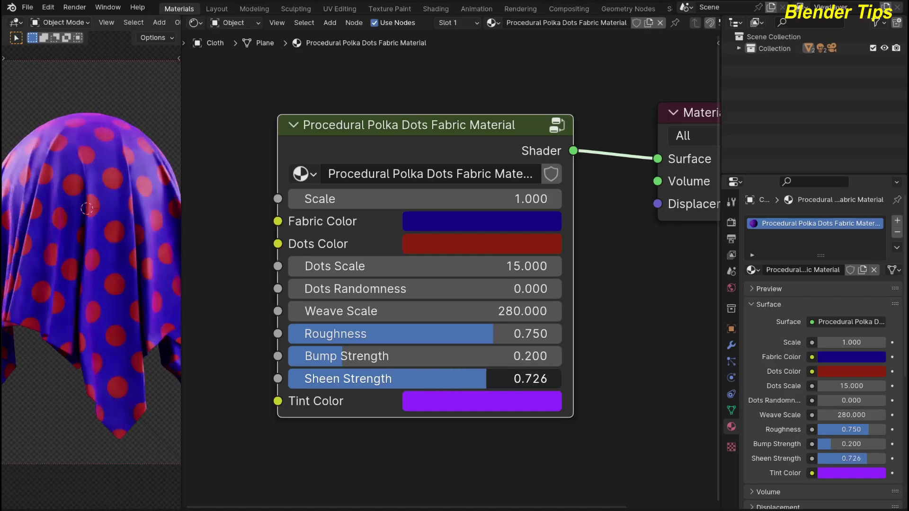
pyautogui.hotkey('ctrl', 'z')
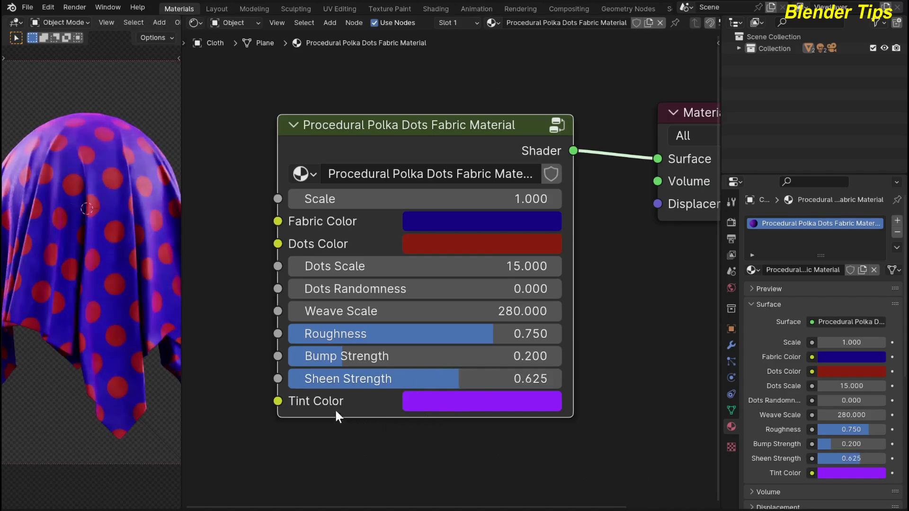
# Step: Try a light green Tint Color for the fabric's sheen and undo it
pyautogui.click(441, 399)
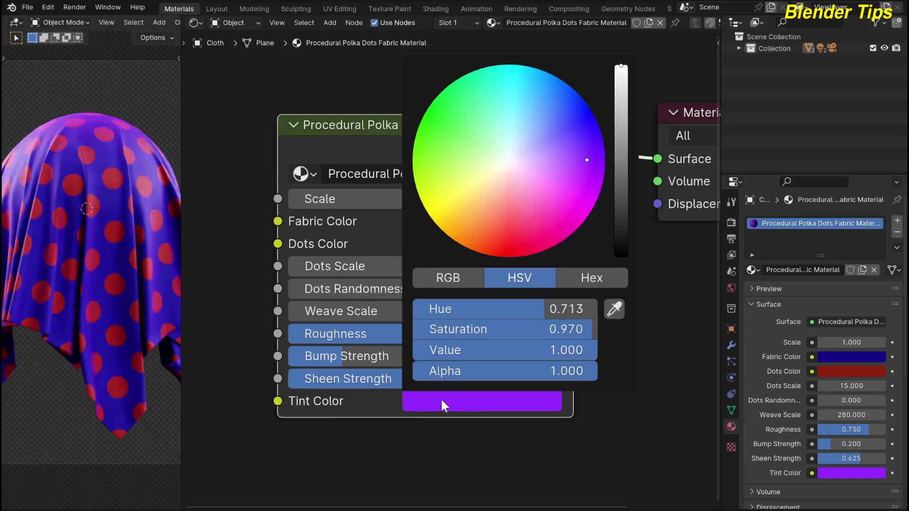
pyautogui.moveTo(575, 161); pyautogui.dragTo(447, 147)
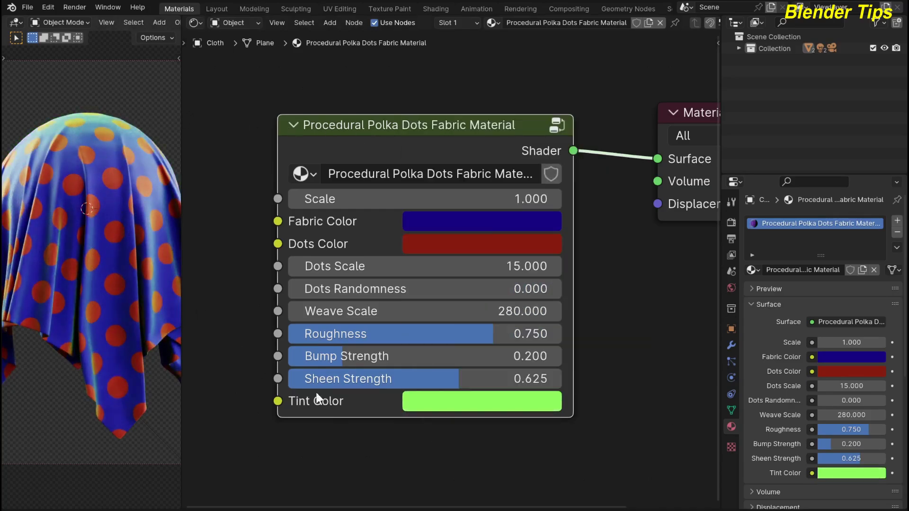
pyautogui.moveTo(382, 431); pyautogui.dragTo(375, 420, button='middle')
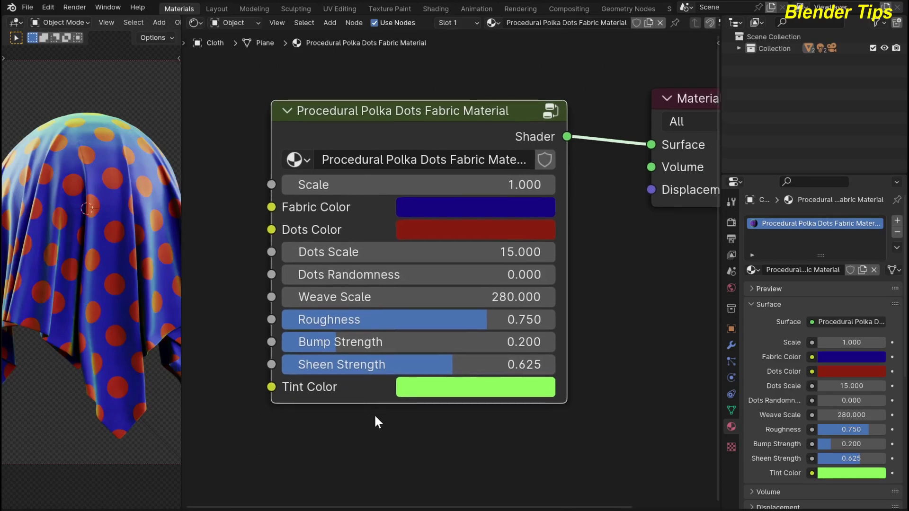
pyautogui.hotkey('ctrl', 'z')
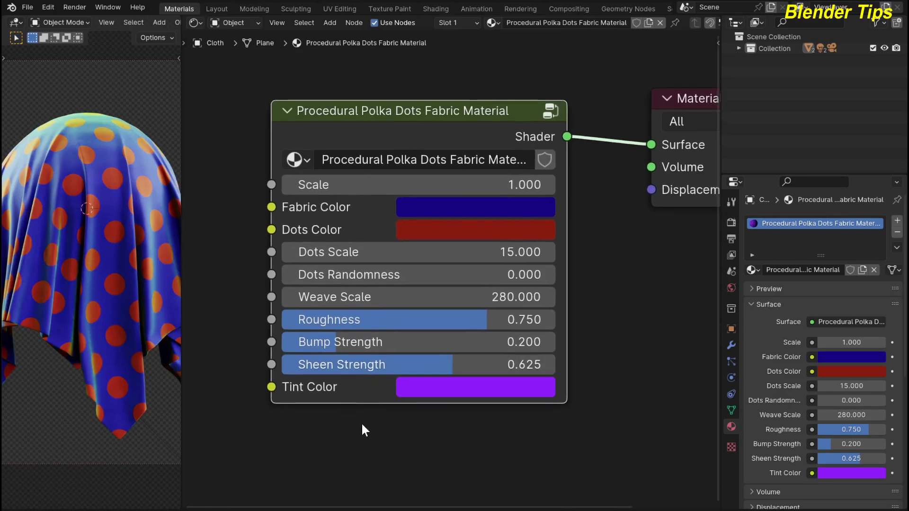
pyautogui.scroll(-4, 557, 303)
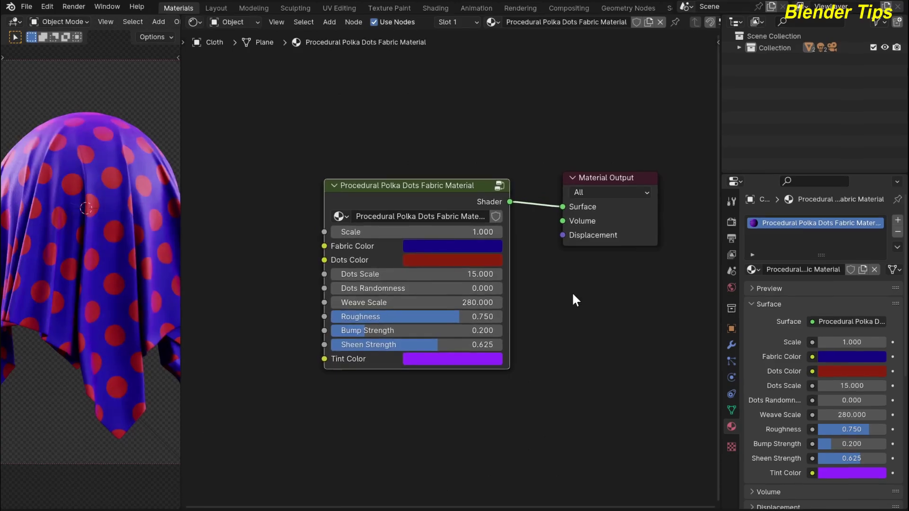
pyautogui.scroll(3, 568, 289)
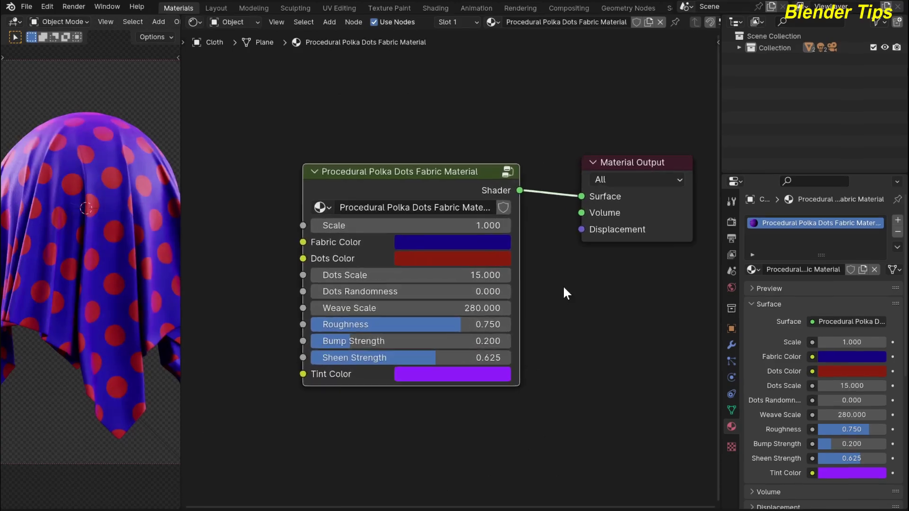
pyautogui.keyDown('ctrl'); pyautogui.moveTo(583, 270); pyautogui.dragTo(571, 273, button='middle'); pyautogui.keyUp('ctrl')
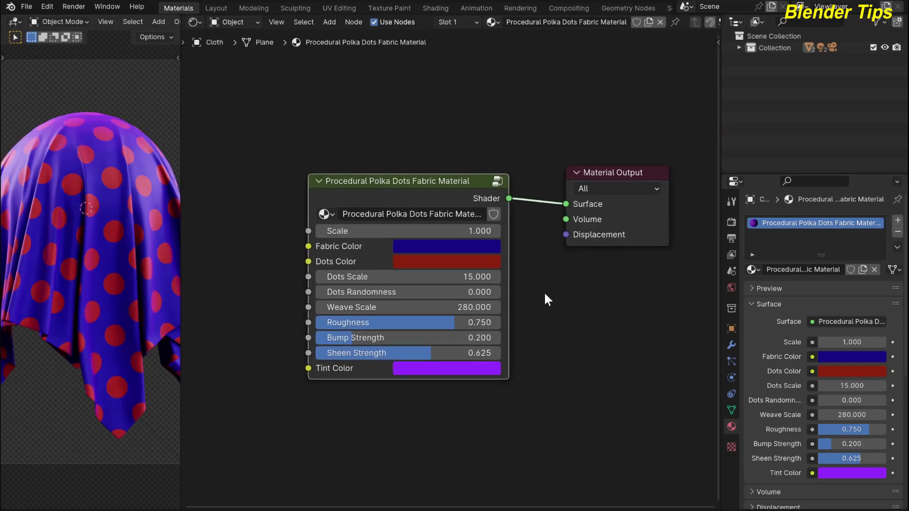
pyautogui.scroll(-2, 544, 292)
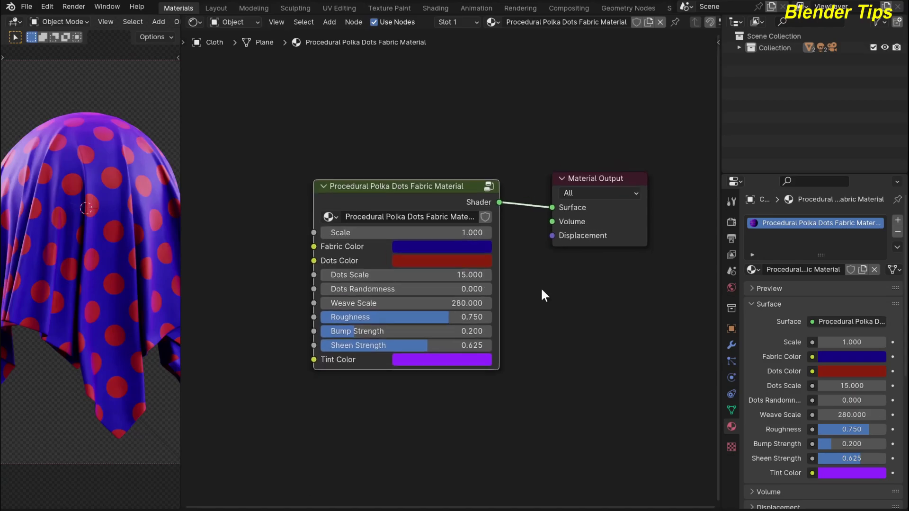
pyautogui.scroll(-1, 542, 290)
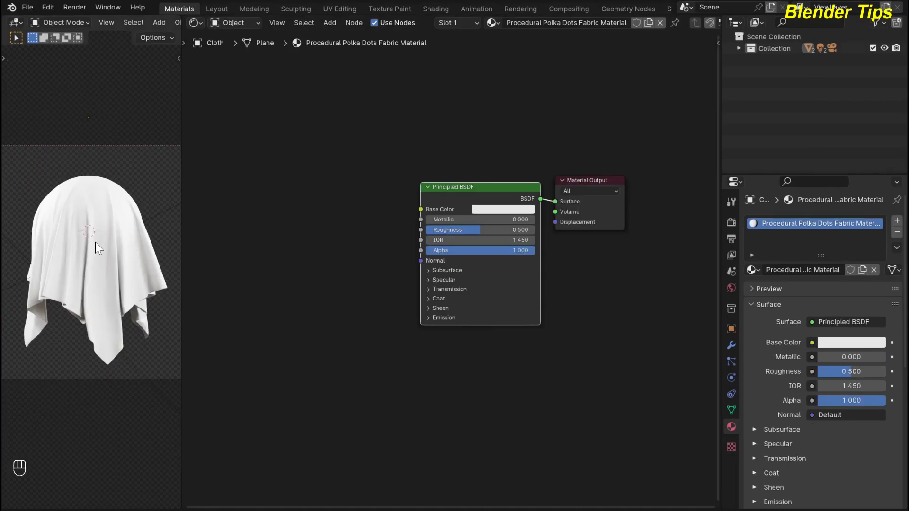
# Step: Inspect the cloth's mesh in Edit Mode and return to Object Mode
pyautogui.scroll(2, 96, 243)
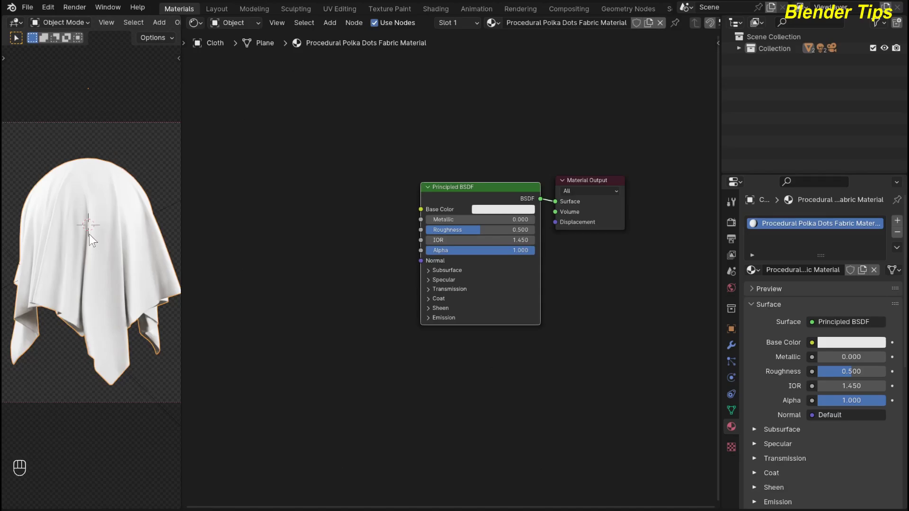
pyautogui.press('Tab')
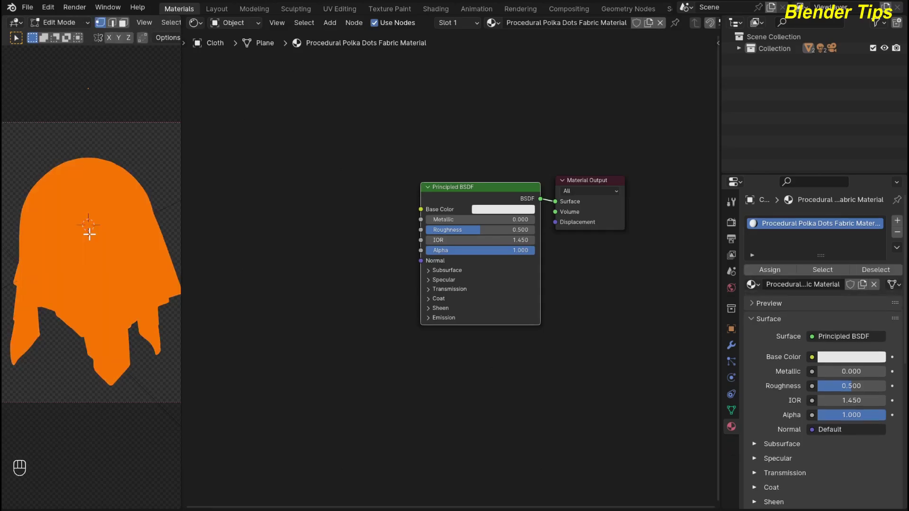
pyautogui.press('Tab')
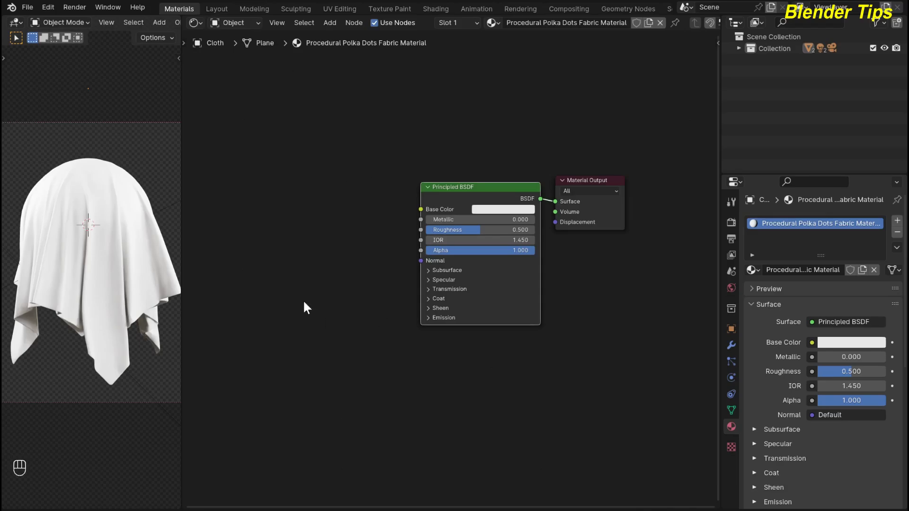
# Step: Add a Wave Texture node to the cloth material, placed well ahead of the Principled BSDF node
pyautogui.moveTo(304, 308); pyautogui.dragTo(369, 312, button='middle')
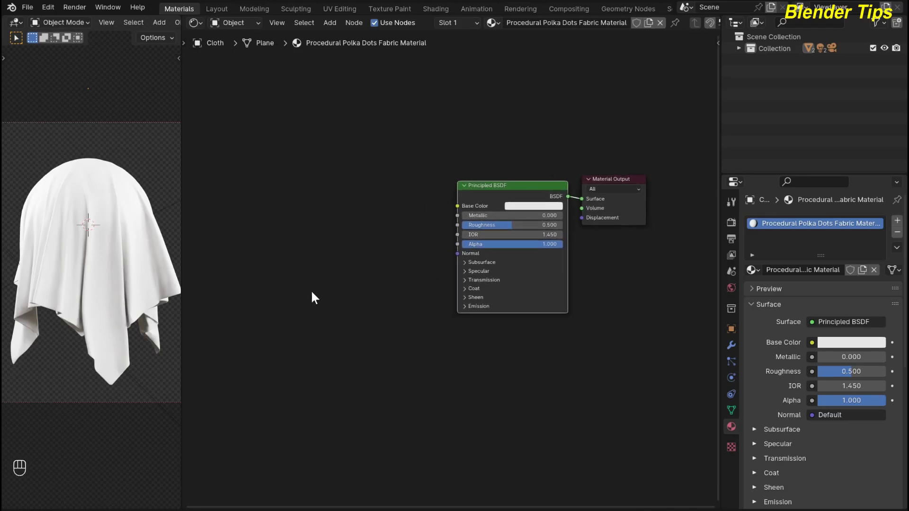
pyautogui.scroll(-2, 311, 288)
pyautogui.hotkey('shift', 'a')
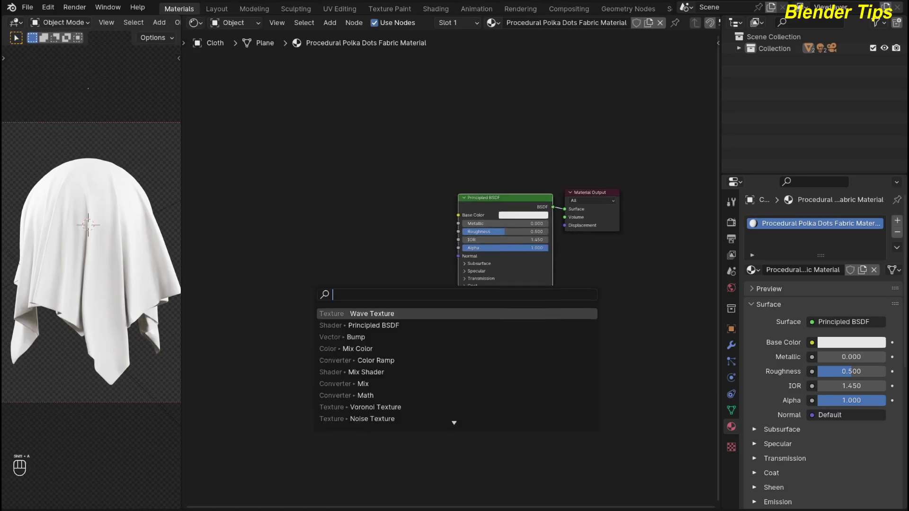
pyautogui.write('wave')
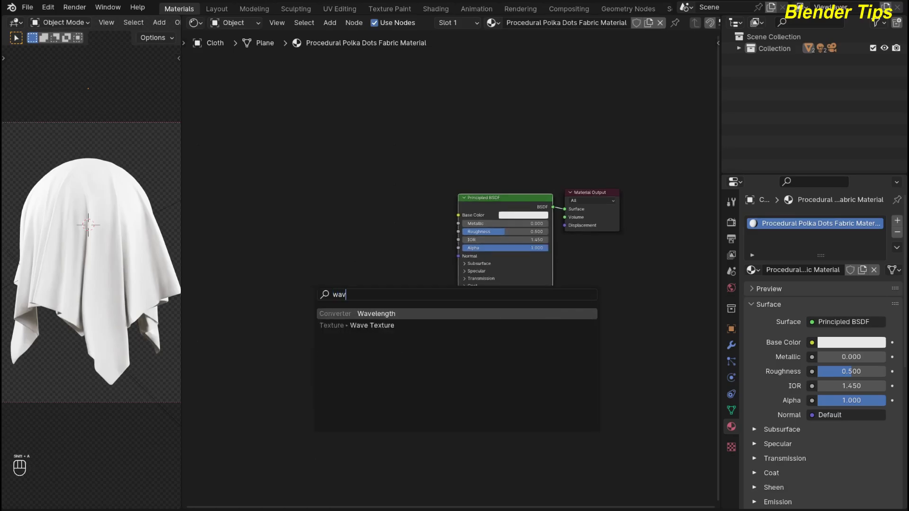
pyautogui.click(366, 325)
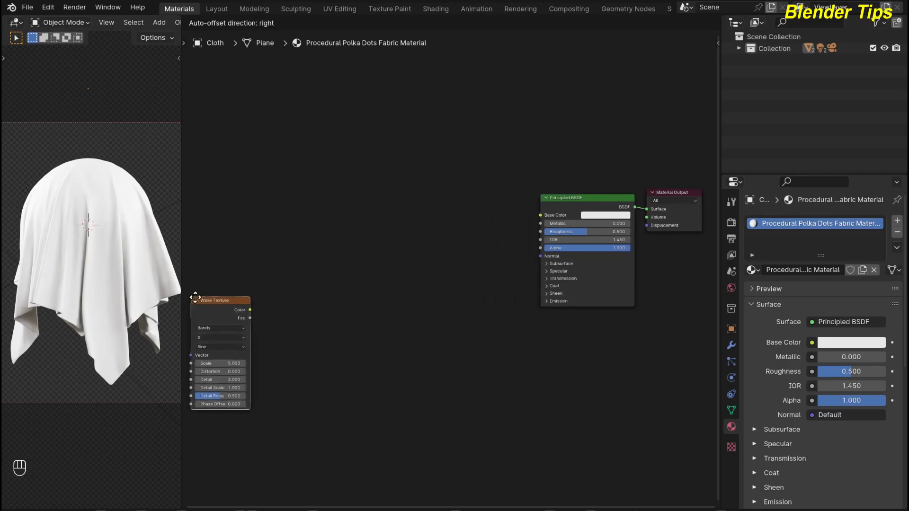
pyautogui.click(289, 280)
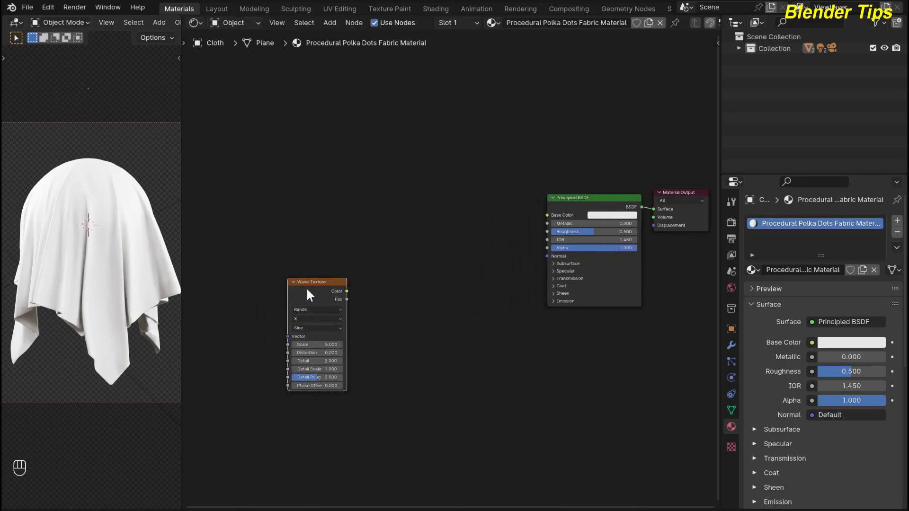
# Step: Add Mapping and Texture Coordinate nodes to the Wave Texture and feed the Mapping vector from the UV output
pyautogui.hotkey('ctrl', 't')
pyautogui.moveTo(388, 362); pyautogui.dragTo(433, 358, button='middle')
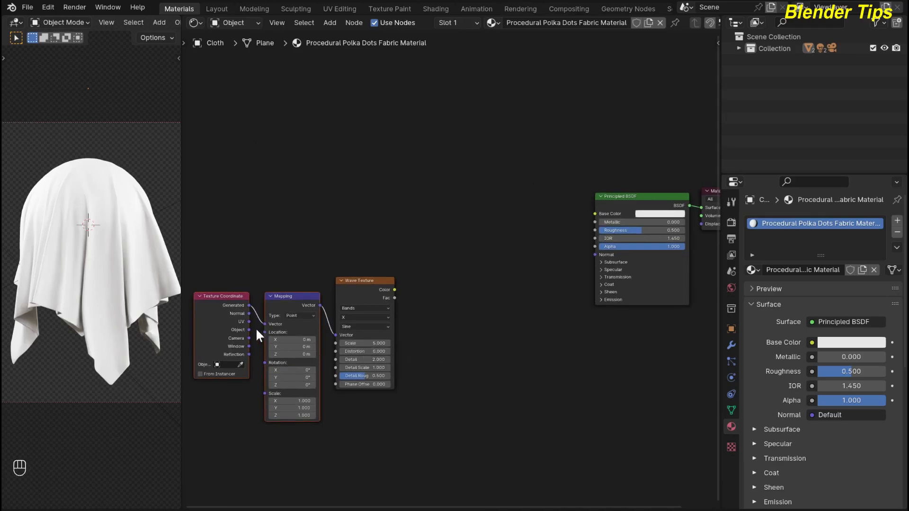
pyautogui.moveTo(248, 323); pyautogui.dragTo(263, 325)
# Step: Preview the Wave Texture's Color output directly on the cloth
pyautogui.moveTo(437, 358); pyautogui.dragTo(429, 328, button='middle')
pyautogui.click(360, 263)
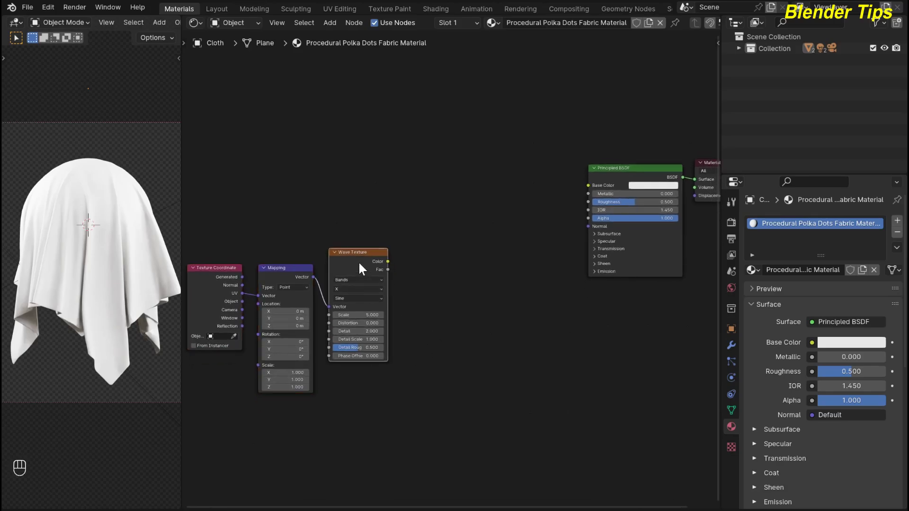
pyautogui.keyDown('ctrl'); pyautogui.keyDown('shift'); pyautogui.click(359, 261); pyautogui.keyUp('shift'); pyautogui.keyUp('ctrl')
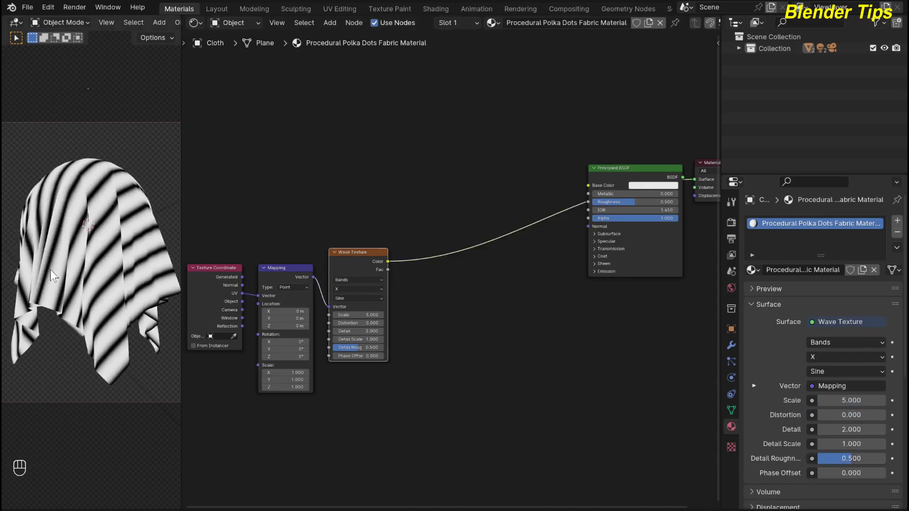
# Step: Set the Wave Texture's Scale to 280
pyautogui.scroll(2, 398, 374)
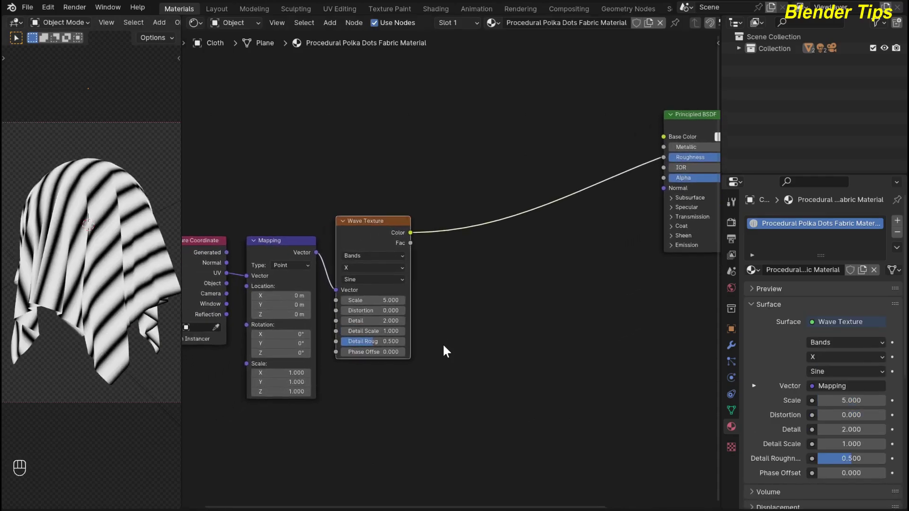
pyautogui.scroll(1, 444, 341)
pyautogui.moveTo(444, 340); pyautogui.dragTo(467, 320, button='middle')
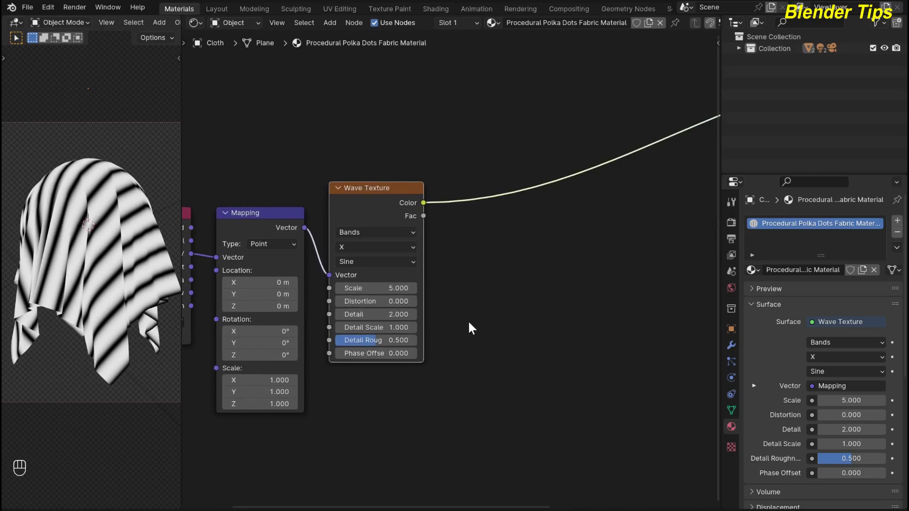
pyautogui.moveTo(370, 288); pyautogui.dragTo(398, 288)
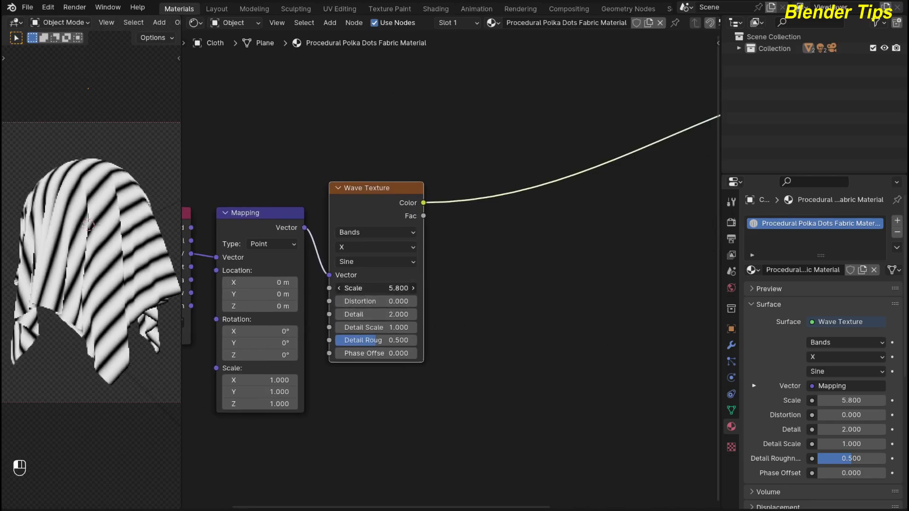
pyautogui.click(398, 288)
pyautogui.write('280')
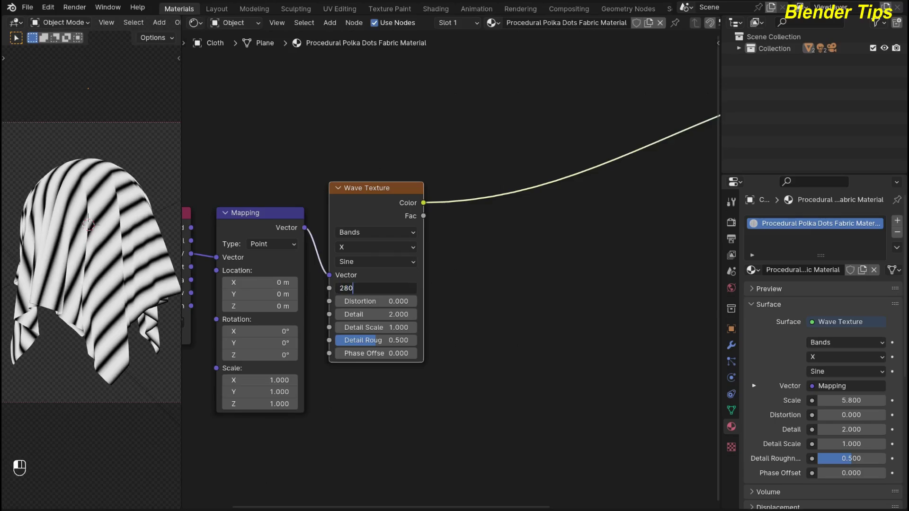
pyautogui.press('Return')
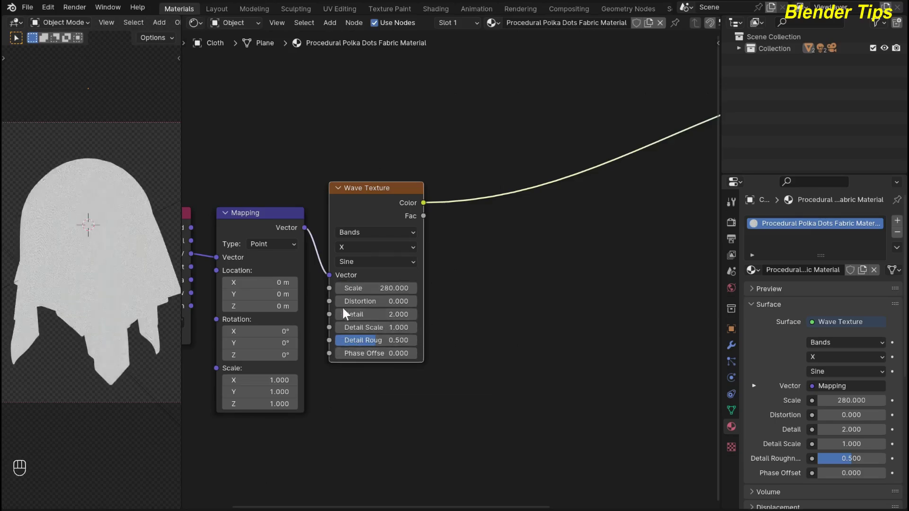
# Step: Set the Wave Texture's Distortion to 5
pyautogui.moveTo(360, 301); pyautogui.dragTo(386, 301)
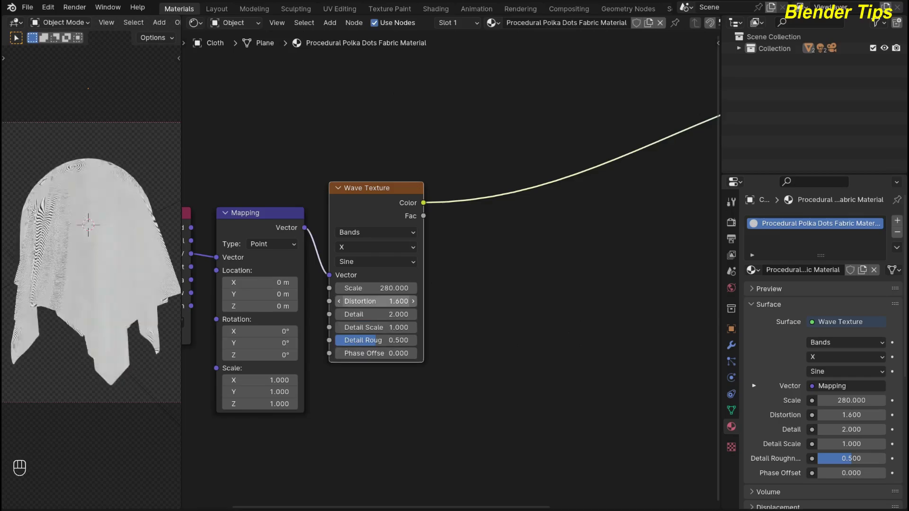
pyautogui.doubleClick(376, 301)
pyautogui.write('5')
pyautogui.press('Return')
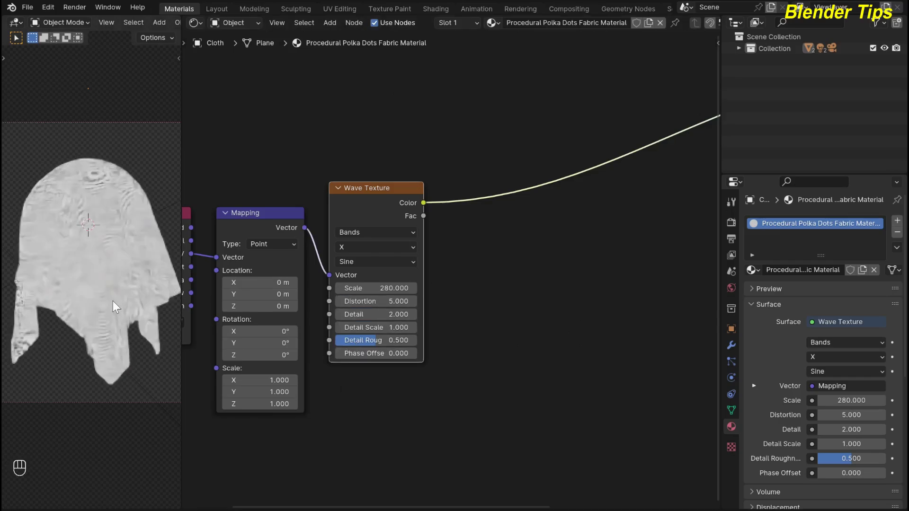
# Step: Examine the wave pattern in a close-up of the cloth and set the Wave Texture's Detail to 0
pyautogui.scroll(5, 106, 278)
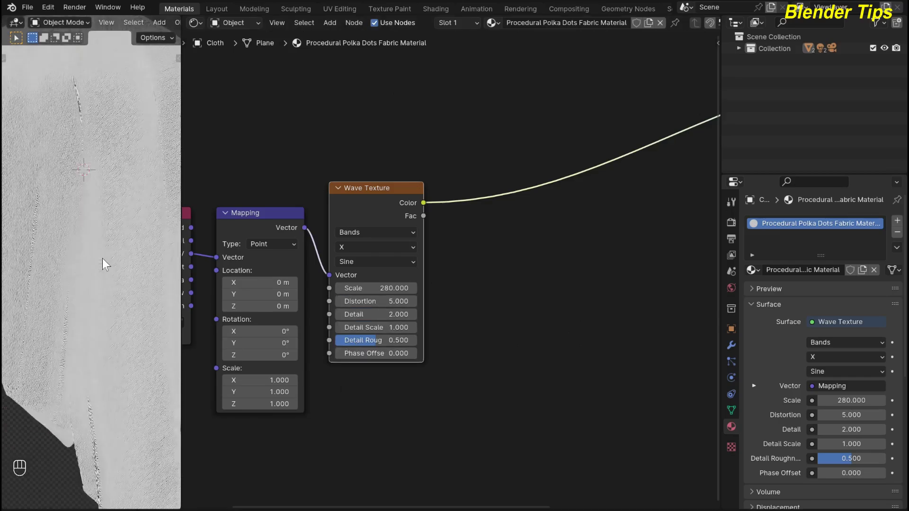
pyautogui.scroll(3, 103, 258)
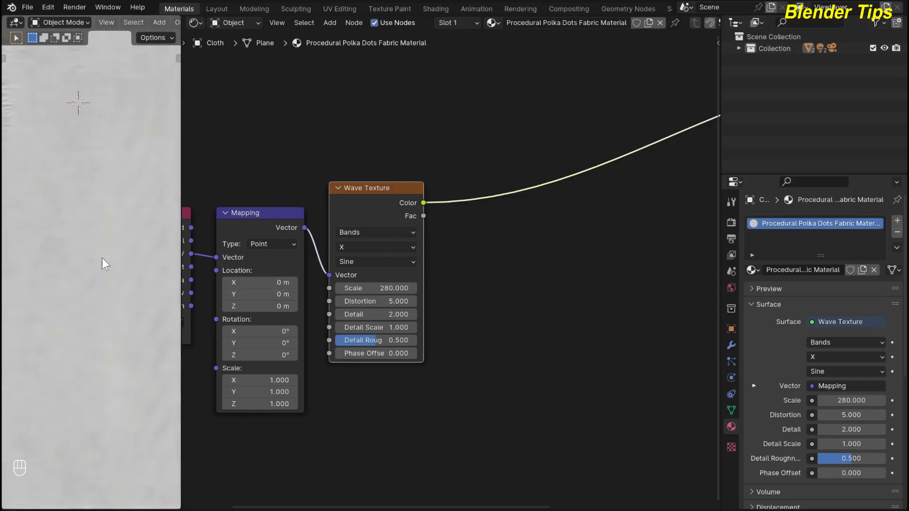
pyautogui.moveTo(520, 358); pyautogui.dragTo(533, 357, button='middle')
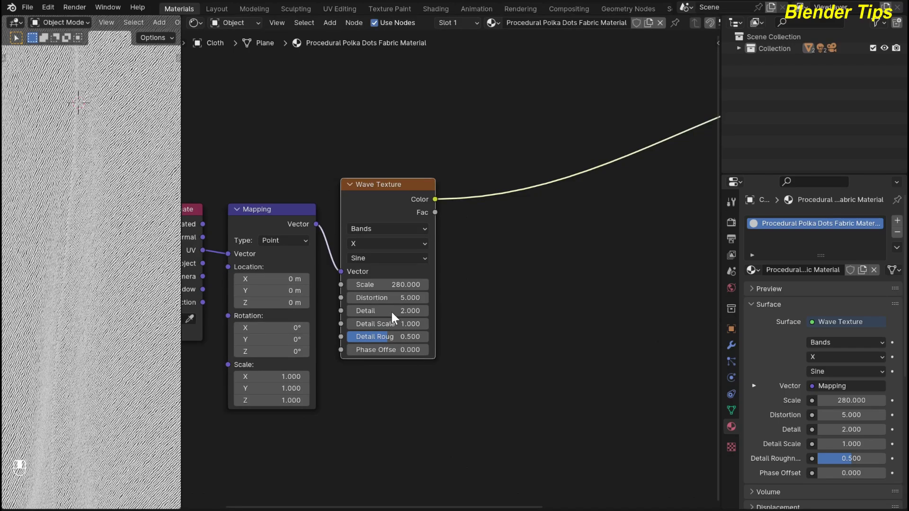
pyautogui.press('BackSpace')
# Step: Duplicate the Wave Texture node and place the copy directly above the original
pyautogui.scroll(-2, 391, 311)
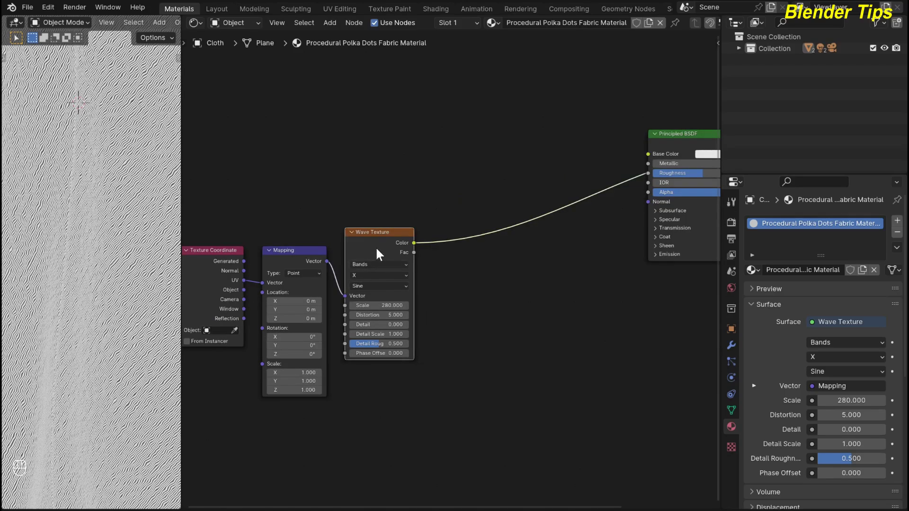
pyautogui.hotkey('shift', 'd')
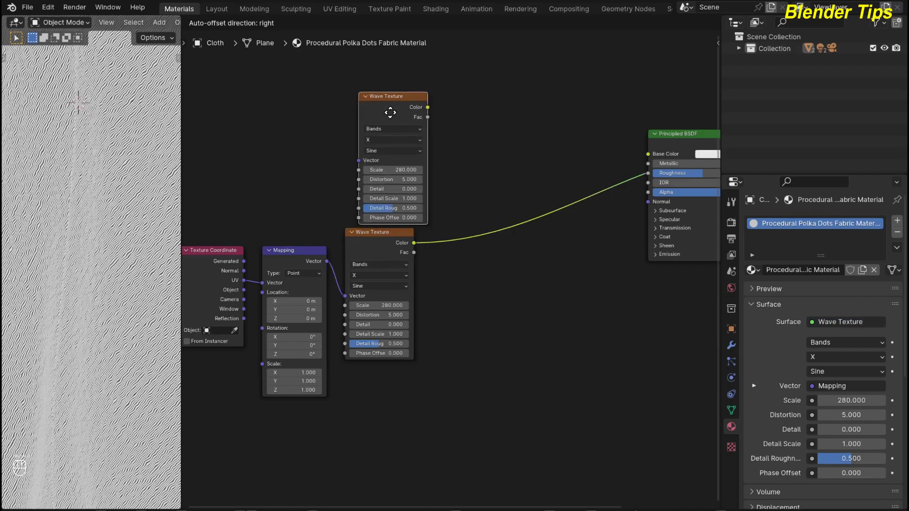
pyautogui.click(374, 109)
# Step: Move the Texture Coordinate and Mapping nodes together farther away from the two Wave Texture nodes
pyautogui.scroll(-3, 432, 211)
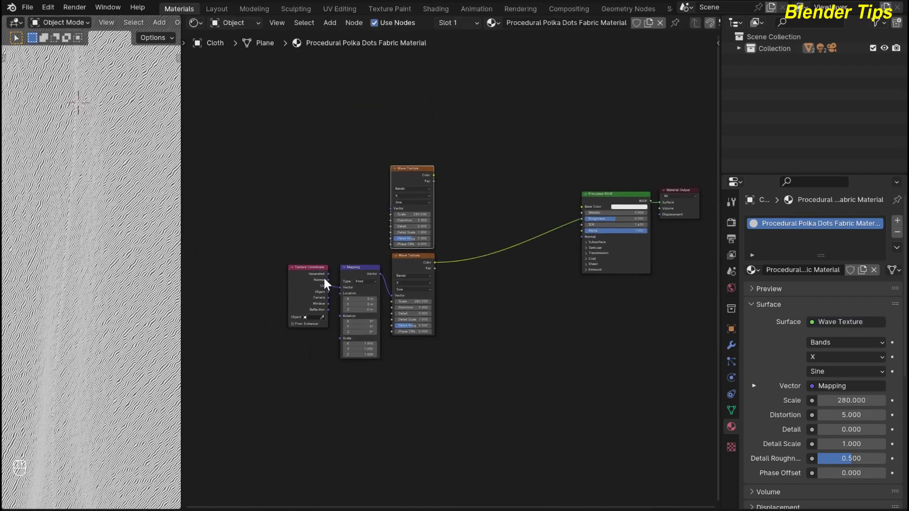
pyautogui.moveTo(279, 234); pyautogui.dragTo(348, 316)
pyautogui.moveTo(350, 273); pyautogui.dragTo(271, 238)
pyautogui.click(271, 239)
pyautogui.click(476, 308)
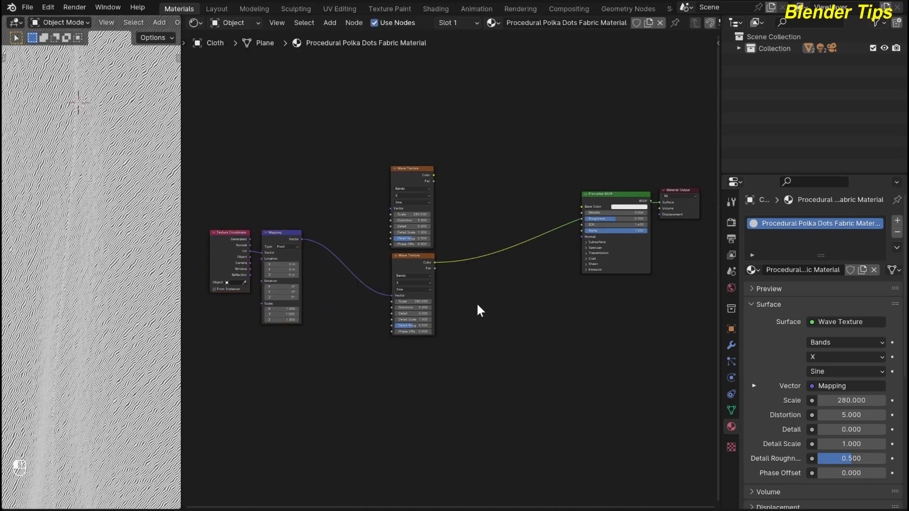
# Step: Connect the Mapping node's Vector output to the Vector input of the upper Wave Texture
pyautogui.scroll(1, 477, 308)
pyautogui.moveTo(477, 305); pyautogui.dragTo(493, 330, button='middle')
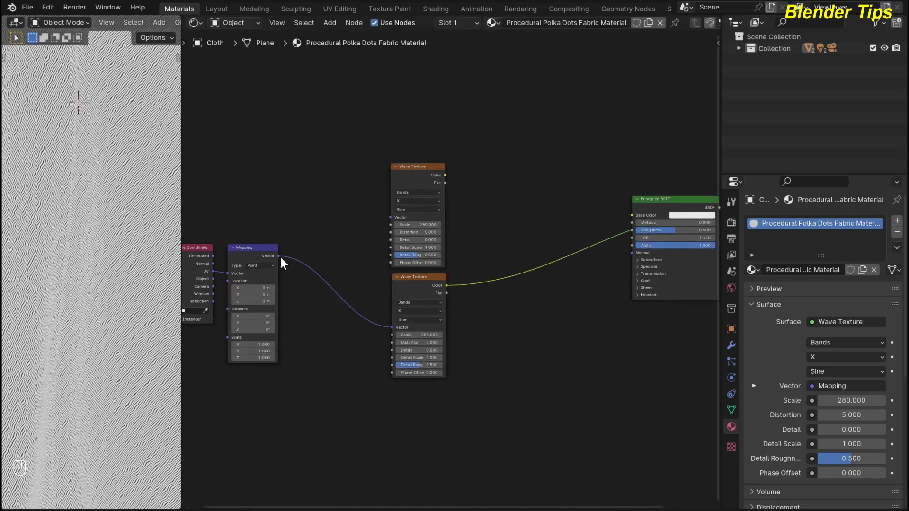
pyautogui.moveTo(286, 251); pyautogui.dragTo(386, 217)
# Step: Set the lower Wave Texture's bands direction to Y
pyautogui.scroll(1, 486, 349)
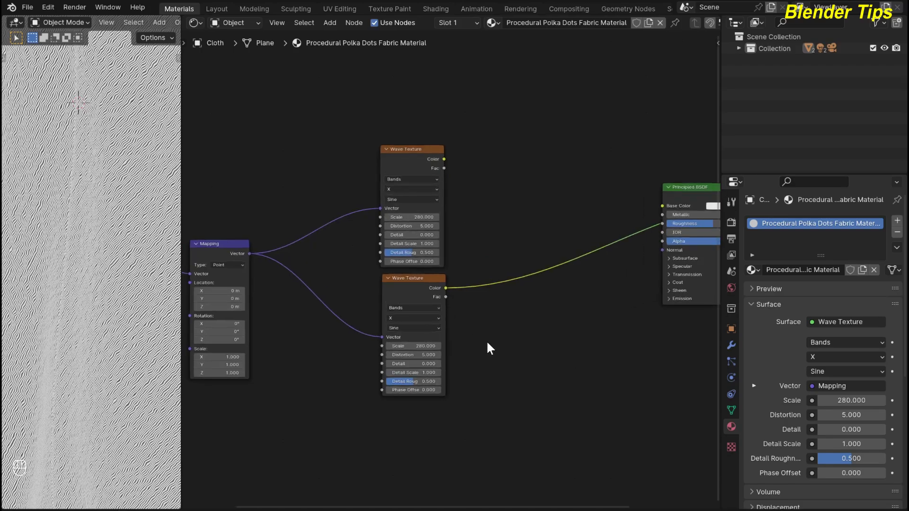
pyautogui.click(412, 317)
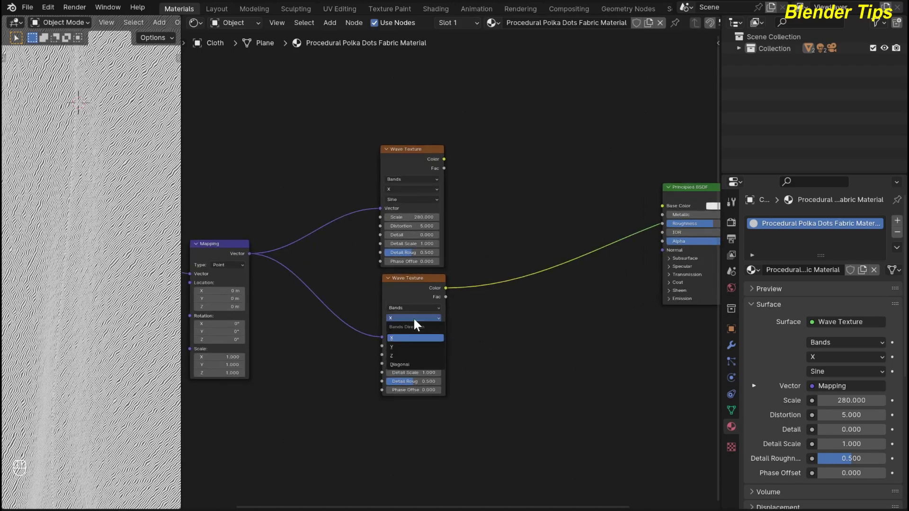
pyautogui.click(414, 343)
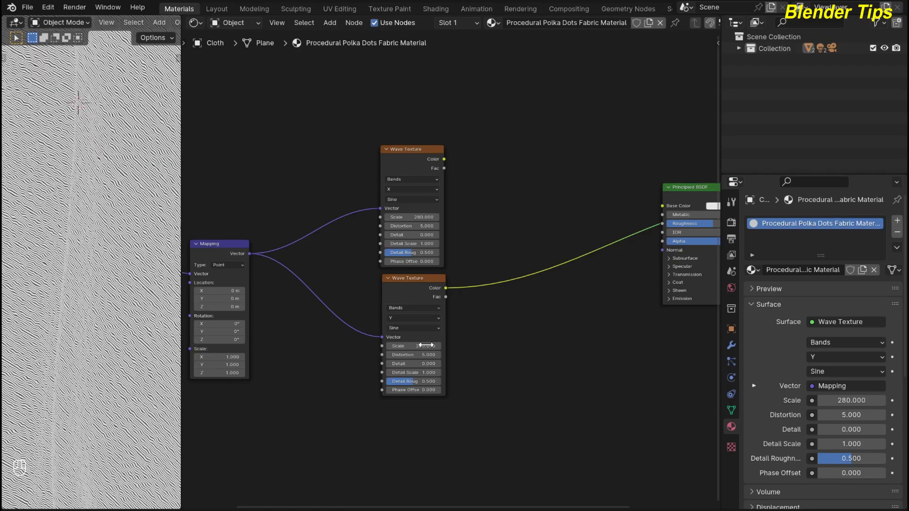
# Step: Combine the colour outputs of the two Wave Textures with a Mix node, expand it, and check the weave on the cloth
pyautogui.moveTo(426, 345); pyautogui.dragTo(380, 368, button='middle')
pyautogui.click(374, 305)
pyautogui.scroll(-1, 506, 368)
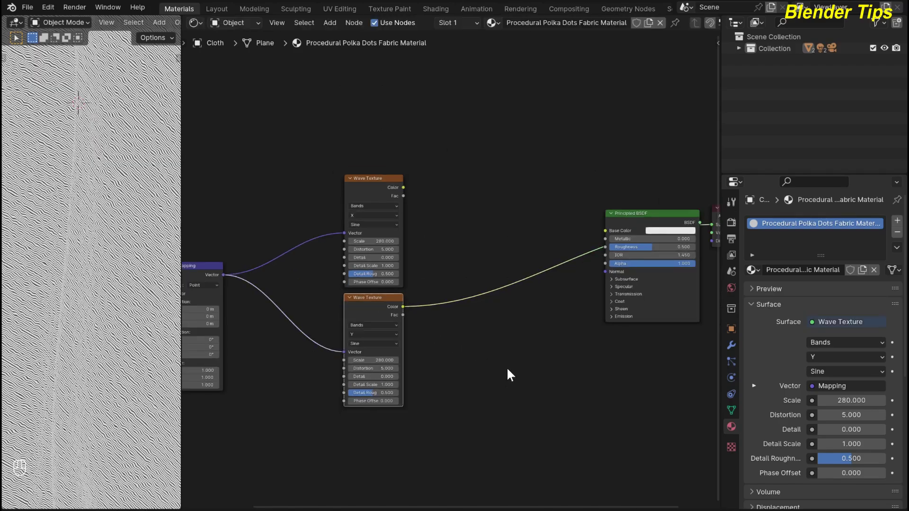
pyautogui.moveTo(508, 374); pyautogui.dragTo(491, 391, button='middle')
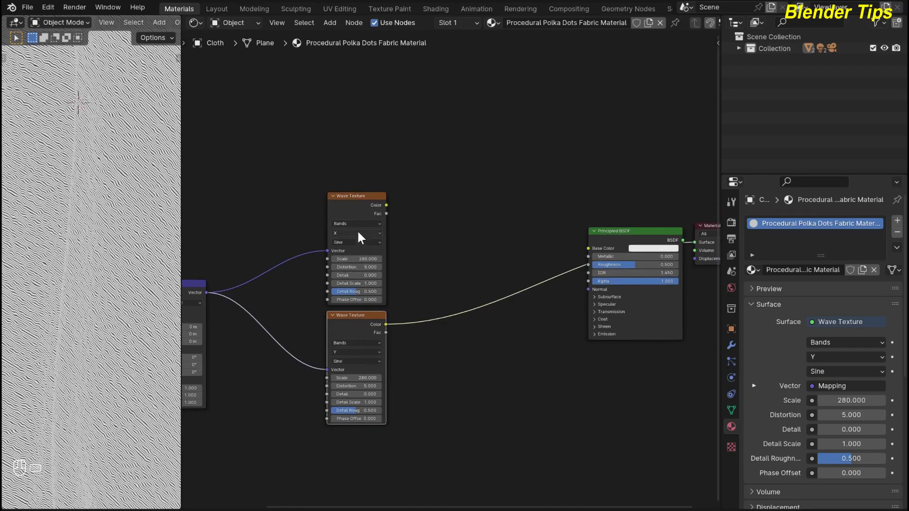
pyautogui.keyDown('shift'); pyautogui.click(352, 209); pyautogui.keyUp('shift')
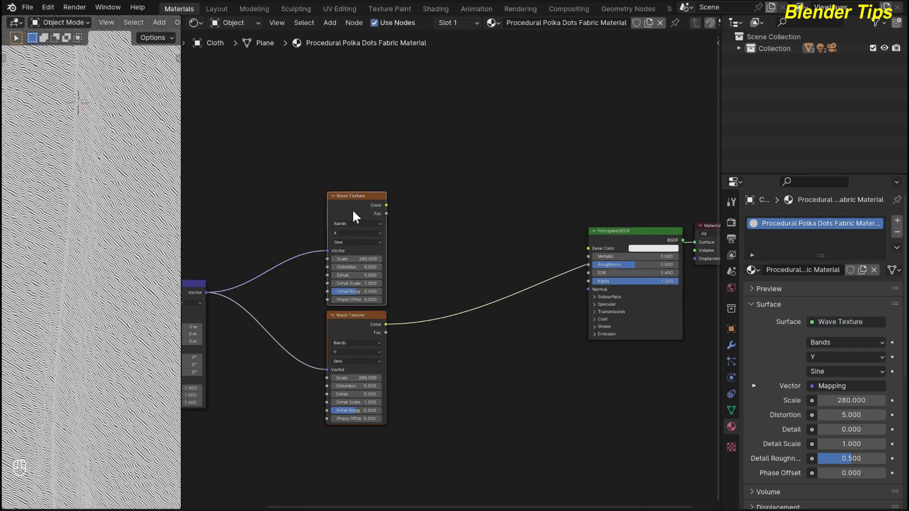
pyautogui.press('ctrl+KP_0')
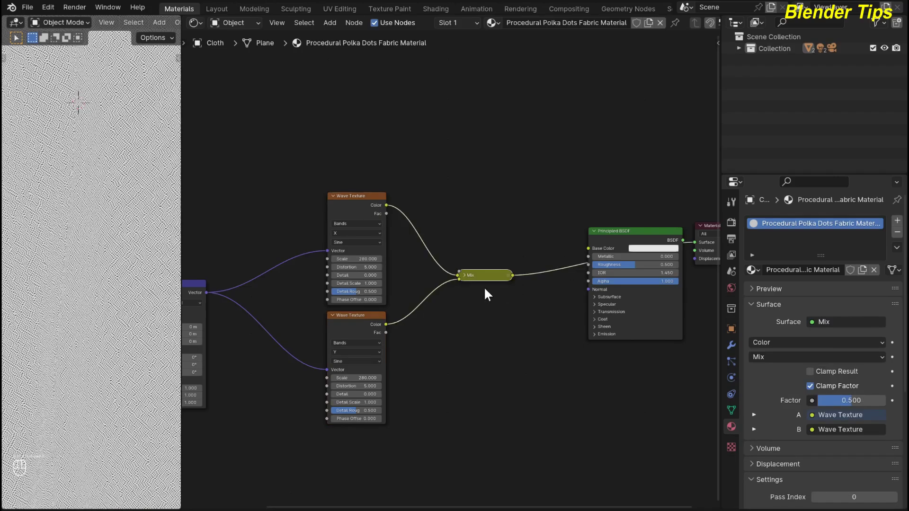
pyautogui.click(464, 275)
pyautogui.scroll(2, 464, 275)
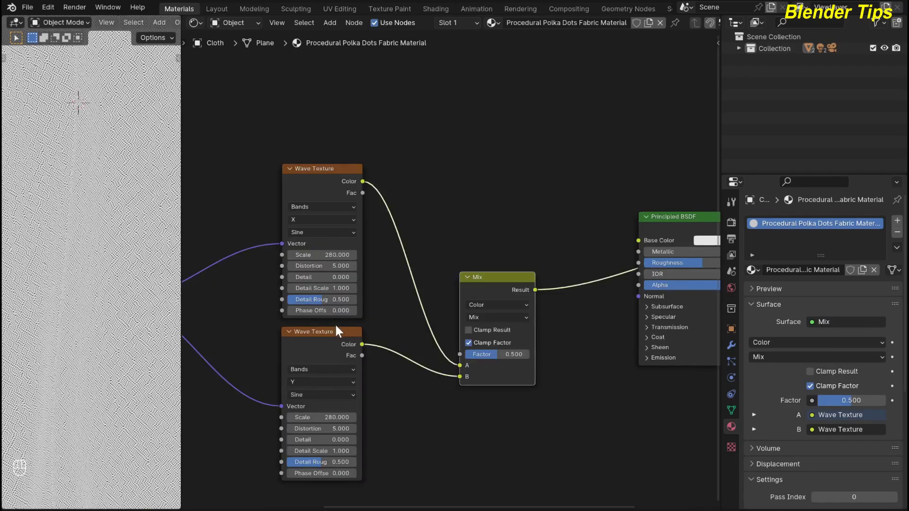
pyautogui.scroll(2, 129, 315)
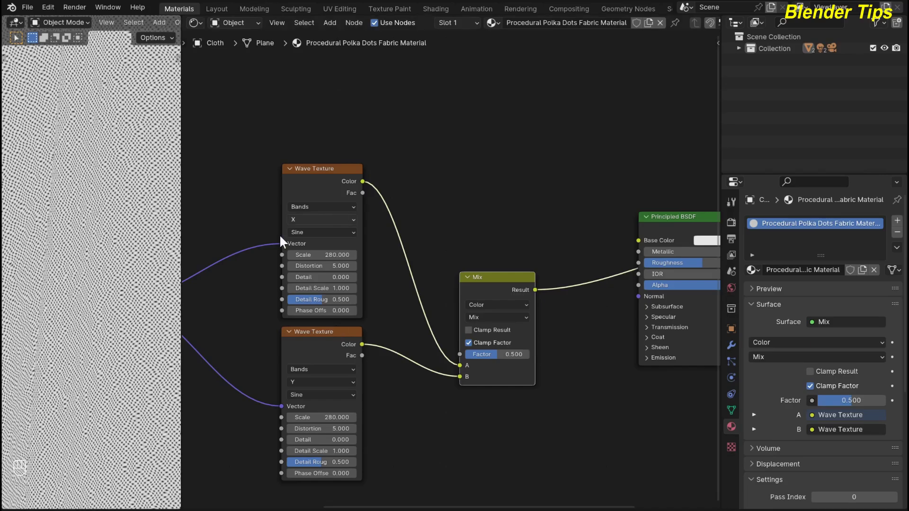
pyautogui.scroll(-2, 542, 419)
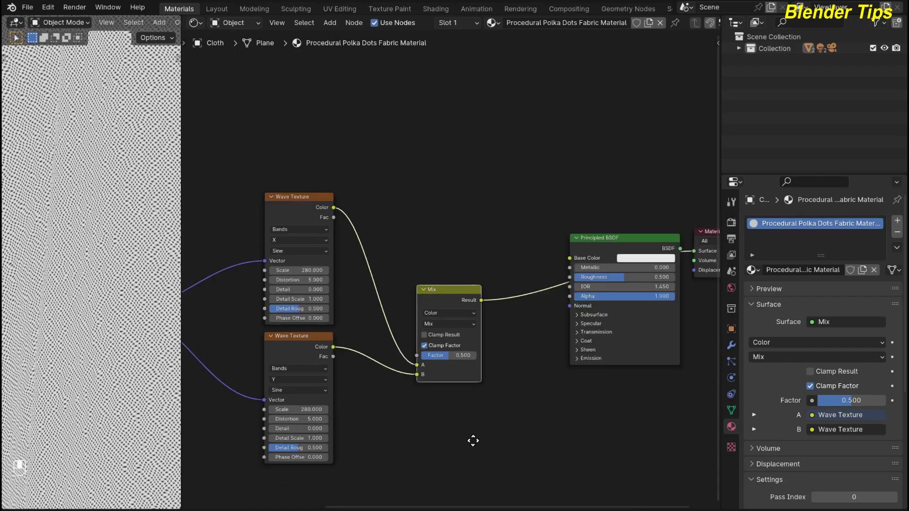
# Step: Show the Principled BSDF's shading on the cloth and route the Mix node's Result into its Normal input
pyautogui.moveTo(472, 440); pyautogui.dragTo(450, 442, button='middle')
pyautogui.click(550, 250)
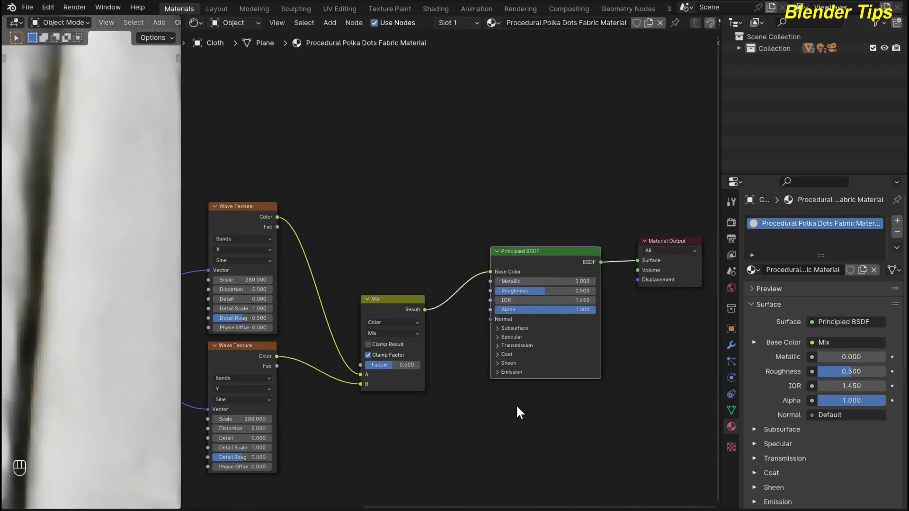
pyautogui.moveTo(516, 404); pyautogui.dragTo(539, 391, button='middle')
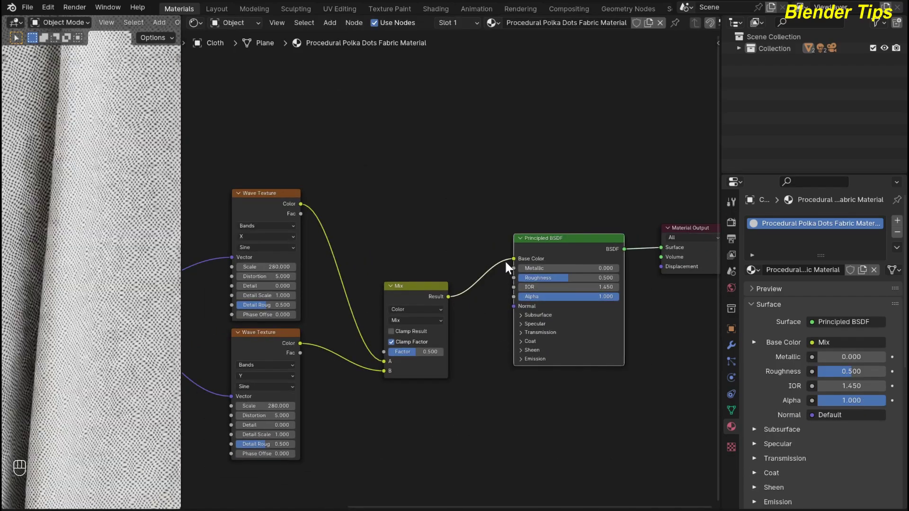
pyautogui.moveTo(506, 263); pyautogui.dragTo(513, 307)
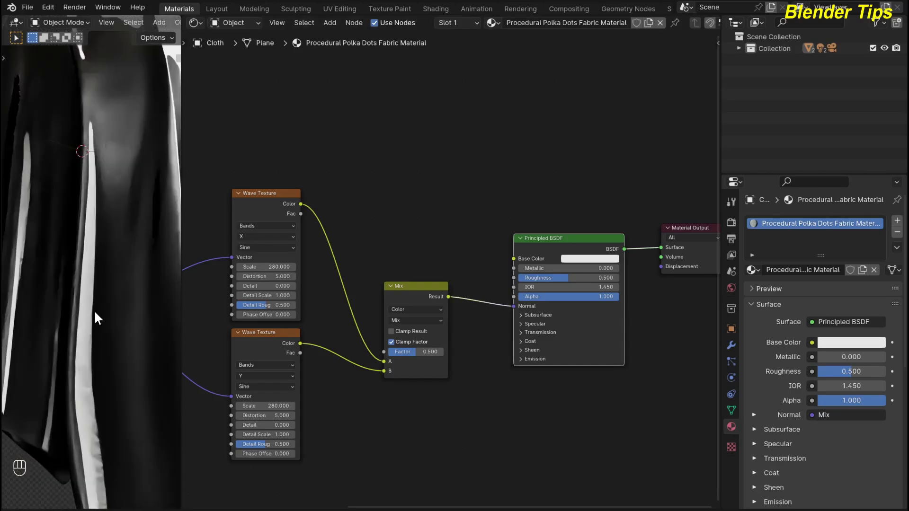
# Step: Insert a Bump node between the Mix node and the Principled BSDF, and feed the Mix Result into the Bump's Height input
pyautogui.scroll(-3, 414, 398)
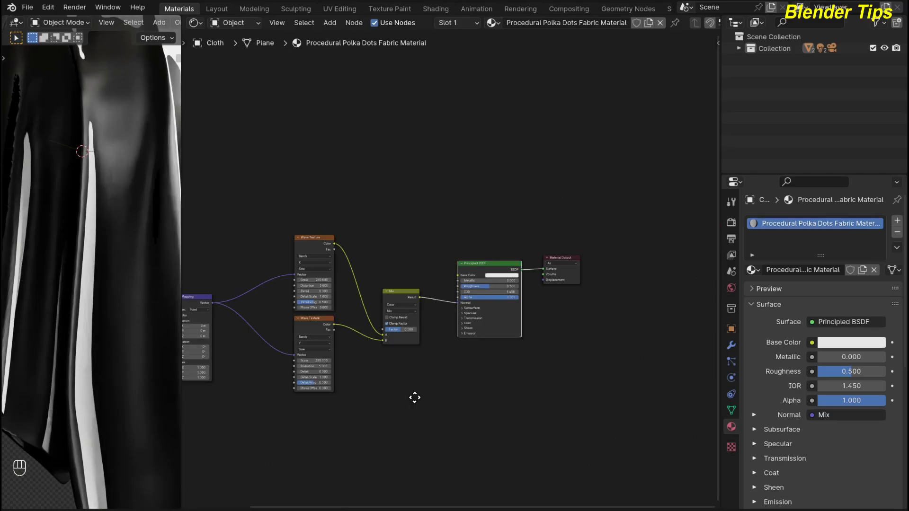
pyautogui.scroll(2, 414, 397)
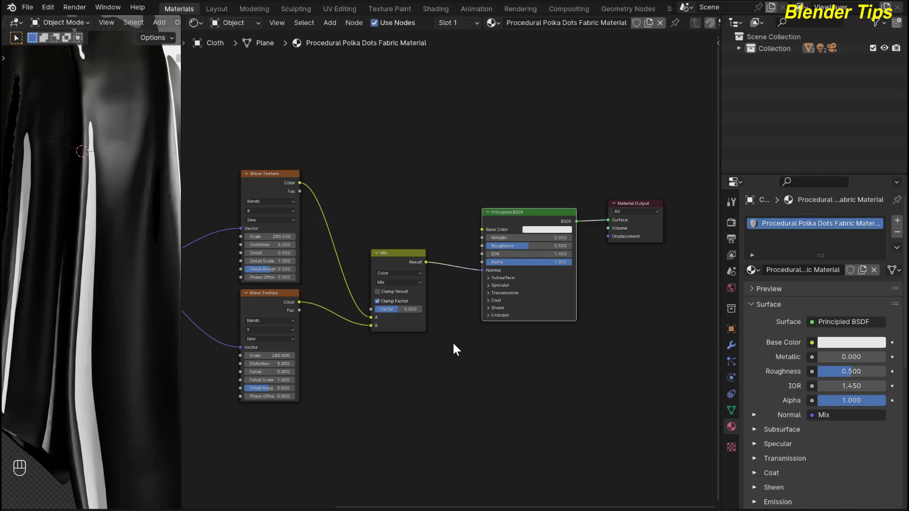
pyautogui.hotkey('shift', 'a')
pyautogui.write('bu')
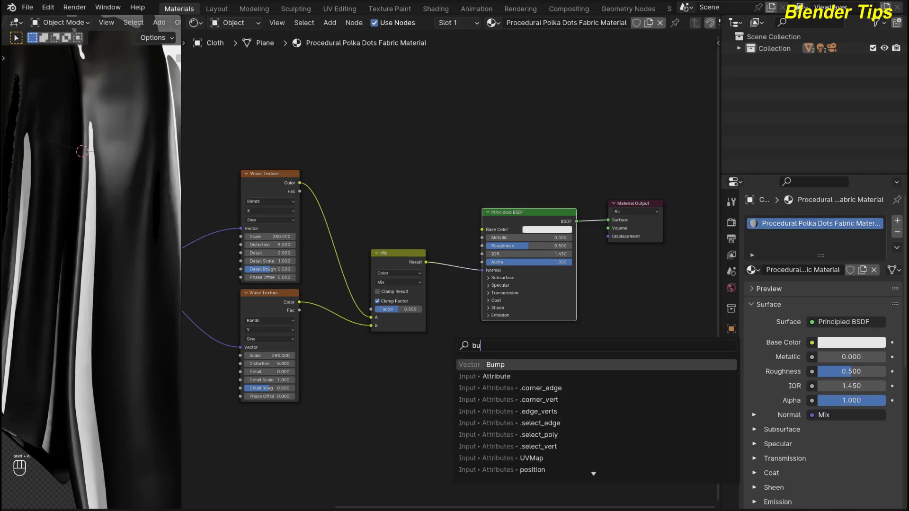
pyautogui.press('Return')
pyautogui.click(457, 328)
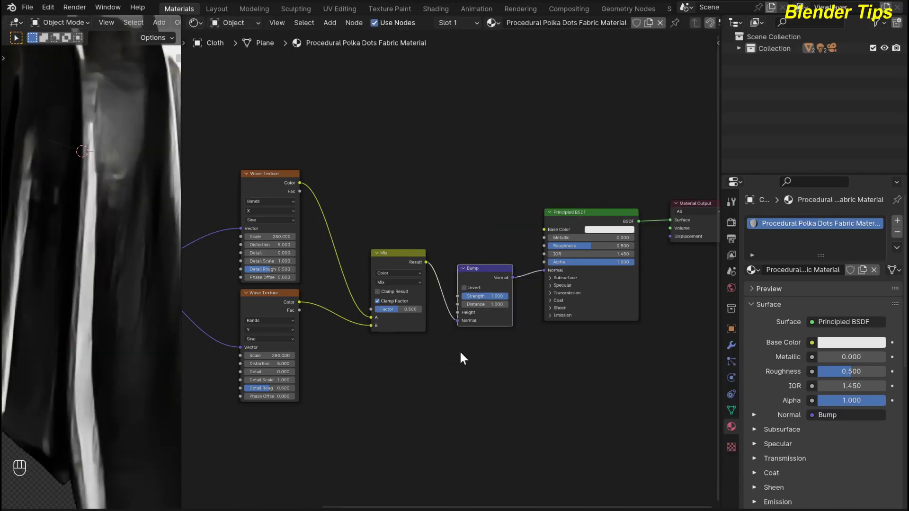
pyautogui.scroll(1, 460, 353)
pyautogui.click(459, 326)
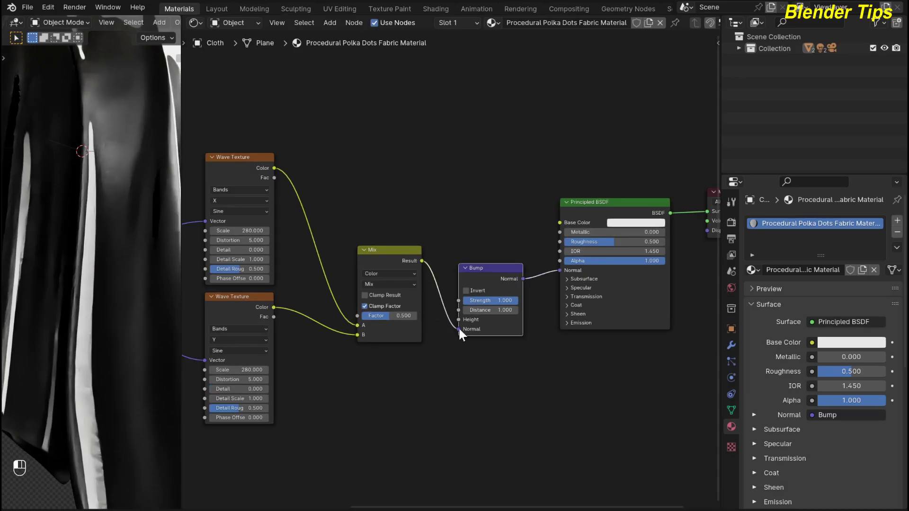
pyautogui.moveTo(459, 327); pyautogui.dragTo(458, 321)
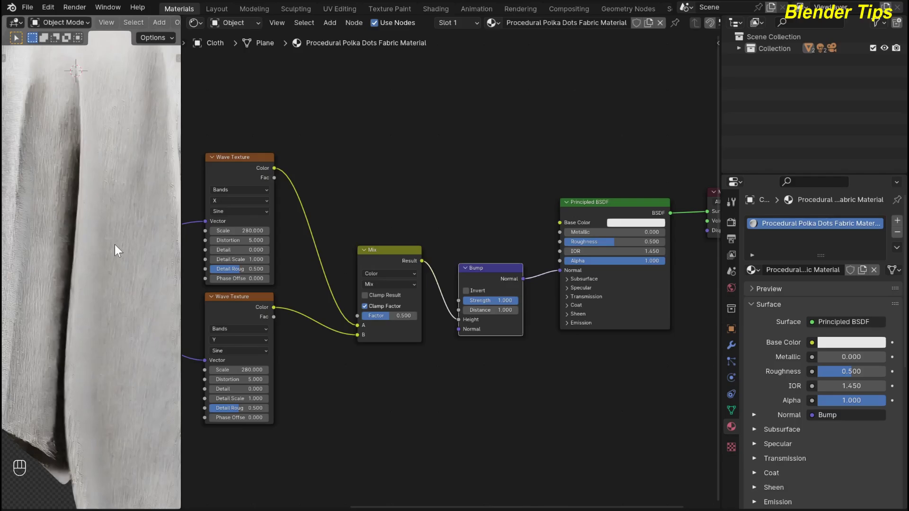
# Step: Set the Bump node's Strength to 0.2 and check the whole cloth
pyautogui.moveTo(115, 244); pyautogui.dragTo(116, 247, button='middle')
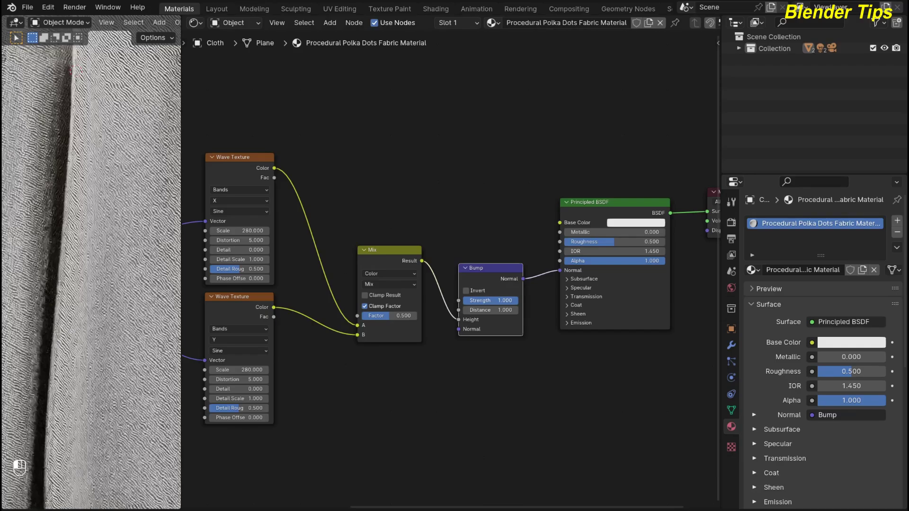
pyautogui.click(491, 300)
pyautogui.write('.2')
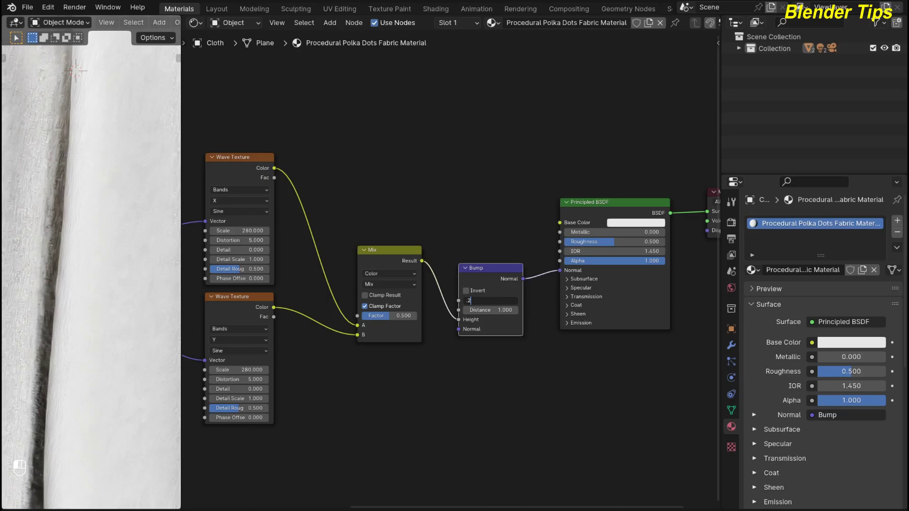
pyautogui.press('Return')
pyautogui.scroll(-10, 104, 266)
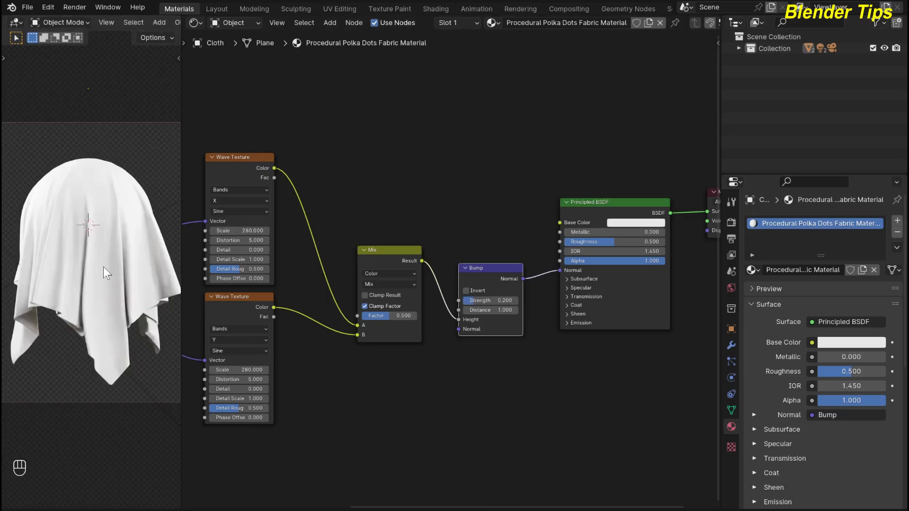
# Step: Move the two Wave Textures, Mix and Bump nodes together lower in the node graph, and deselect them
pyautogui.scroll(-1, 298, 382)
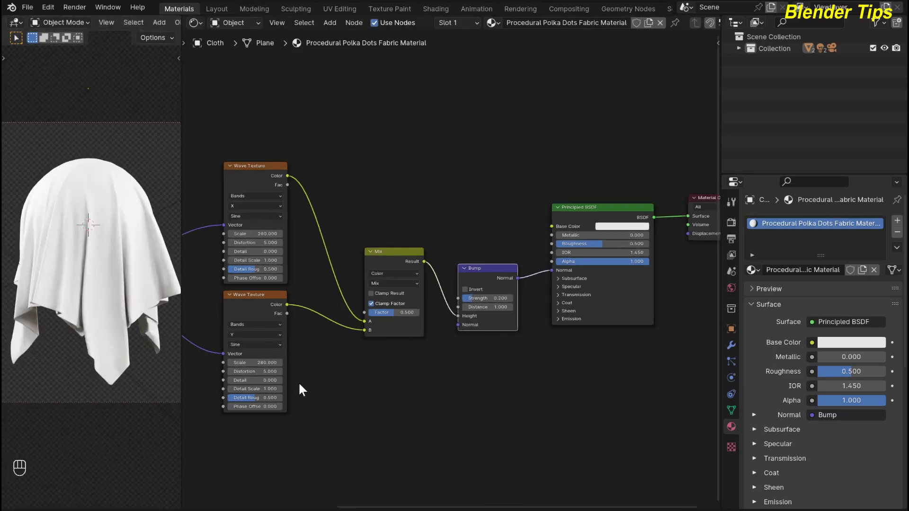
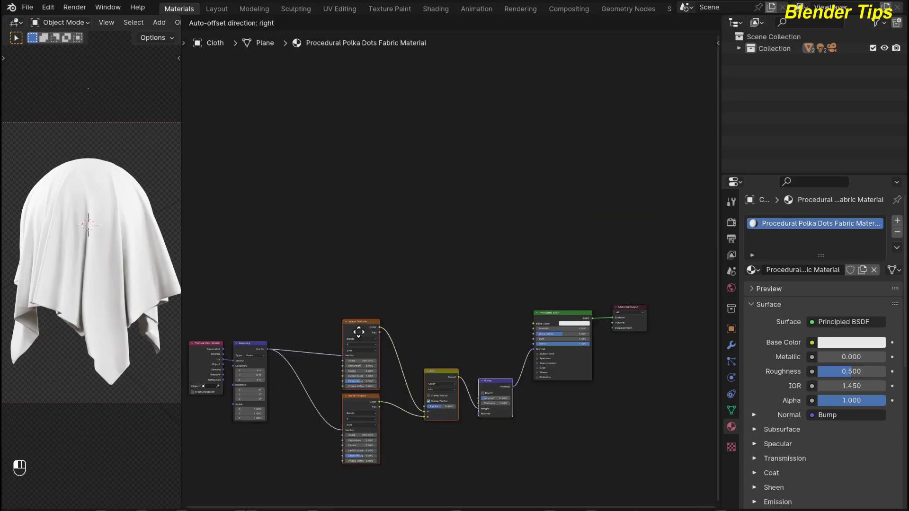
pyautogui.scroll(-1, 429, 291)
pyautogui.moveTo(429, 292); pyautogui.dragTo(440, 232, button='middle')
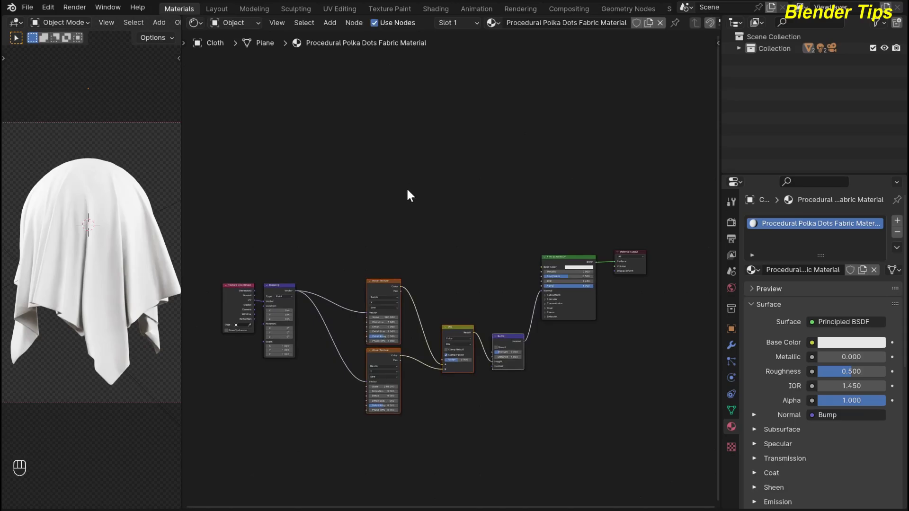
pyautogui.scroll(1, 406, 186)
pyautogui.moveTo(406, 187); pyautogui.dragTo(405, 176, button='middle')
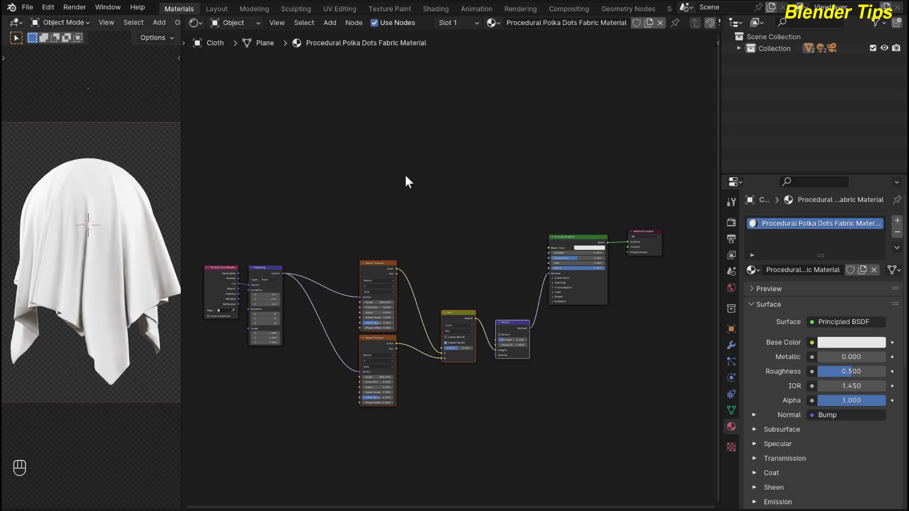
pyautogui.click(404, 228)
# Step: Add a Voronoi Texture node in the free space directly above the upper Wave Texture
pyautogui.scroll(1, 398, 230)
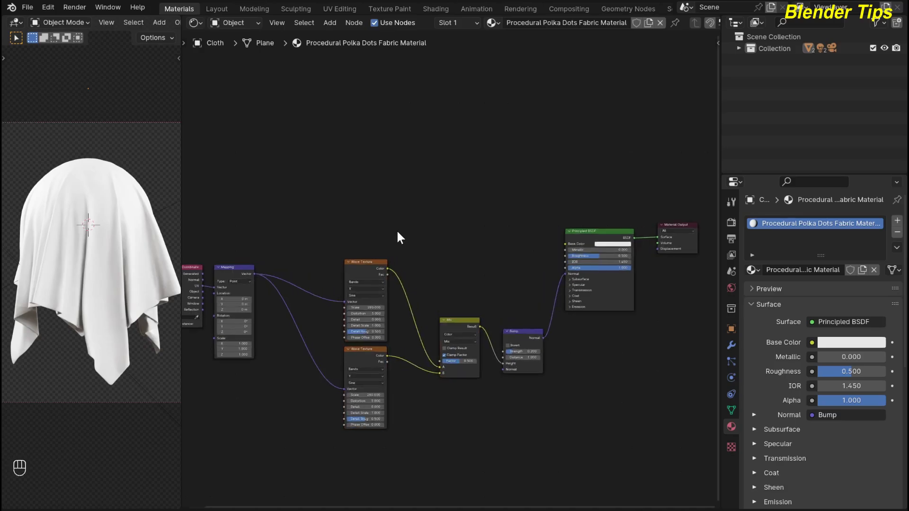
pyautogui.moveTo(398, 229); pyautogui.dragTo(409, 226, button='middle')
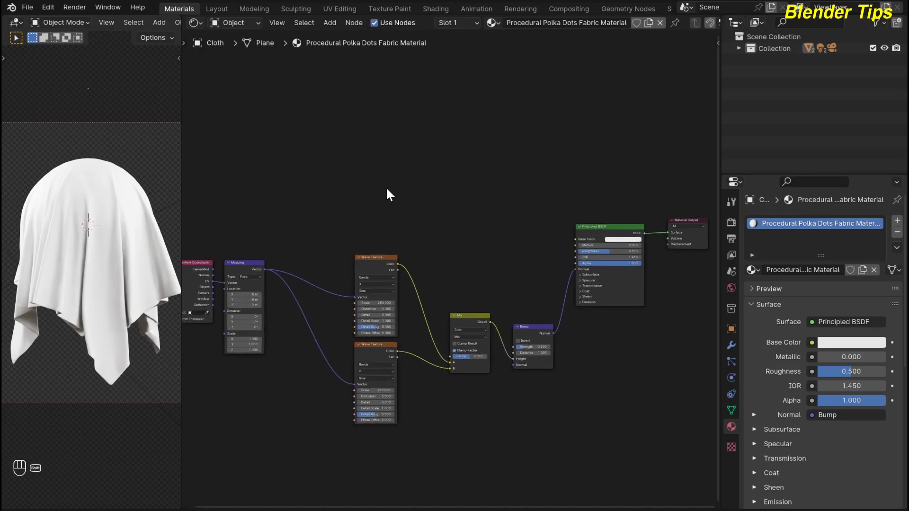
pyautogui.hotkey('shift', 'a')
pyautogui.click(385, 186)
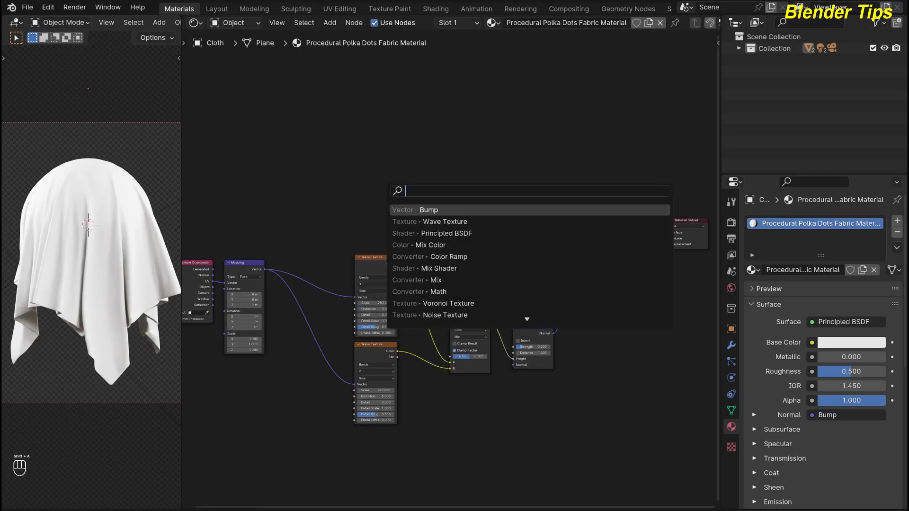
pyautogui.write('vo')
pyautogui.press('Down')
pyautogui.press('Down')
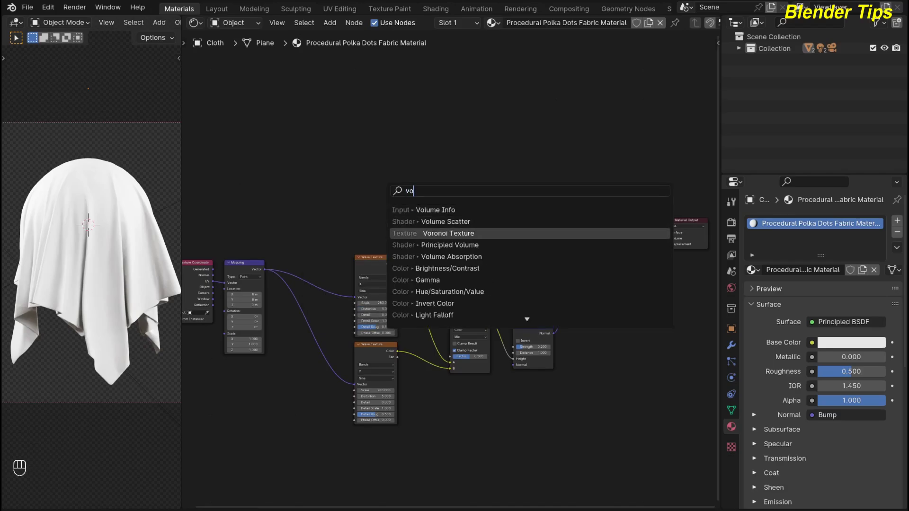
pyautogui.press('Return')
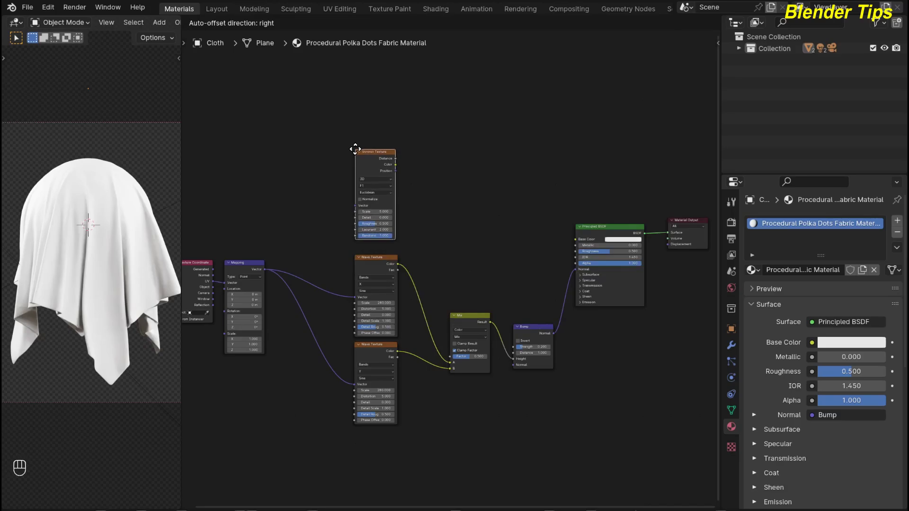
pyautogui.click(355, 149)
# Step: Connect the Mapping node's Vector output to the Voronoi Texture's Vector input and preview the Voronoi Texture on the cloth
pyautogui.scroll(1, 260, 214)
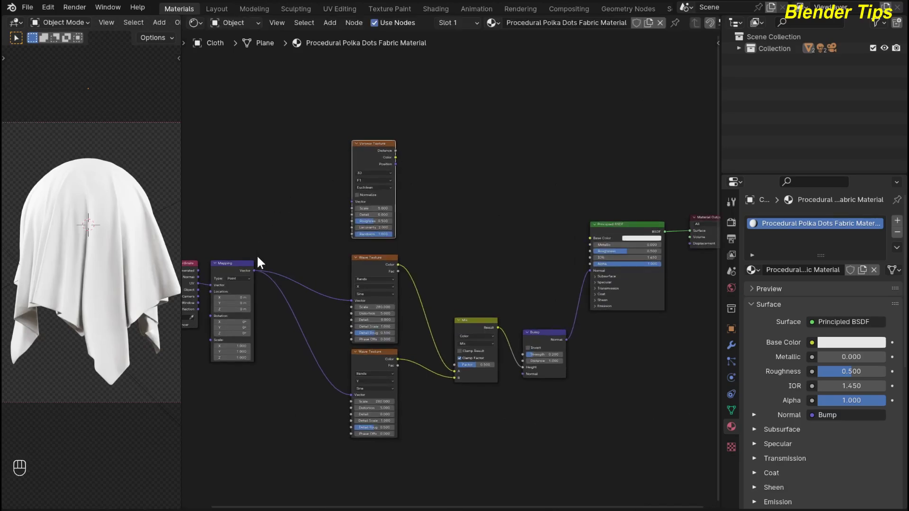
pyautogui.moveTo(255, 271); pyautogui.dragTo(350, 198)
pyautogui.scroll(2, 427, 218)
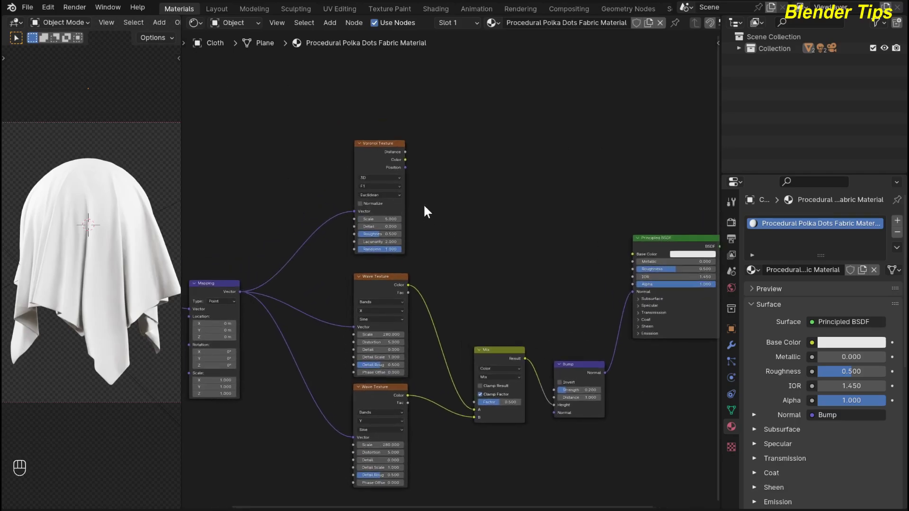
pyautogui.keyDown('ctrl'); pyautogui.keyDown('shift'); pyautogui.click(363, 158); pyautogui.keyUp('shift'); pyautogui.keyUp('ctrl')
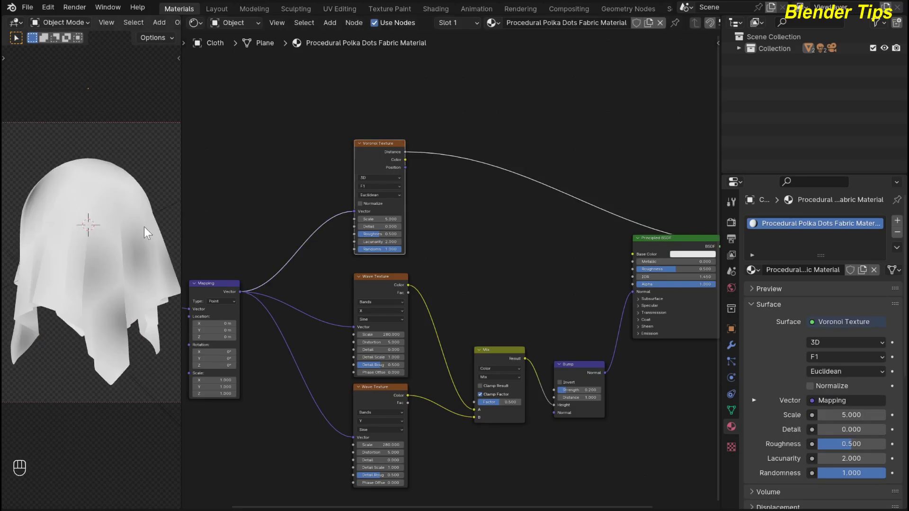
# Step: Set the Voronoi Texture's Scale to 15 and its Randomness to 0
pyautogui.scroll(4, 465, 220)
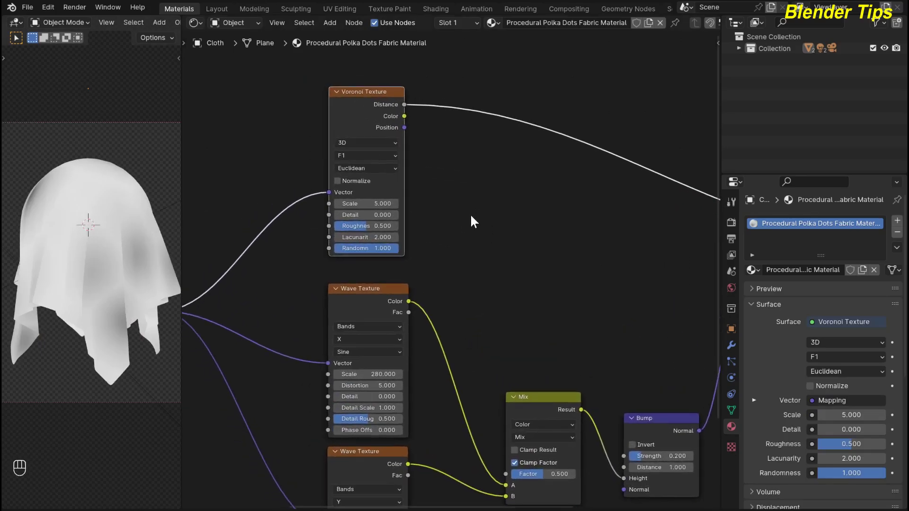
pyautogui.moveTo(364, 204); pyautogui.dragTo(381, 204)
pyautogui.click(374, 203)
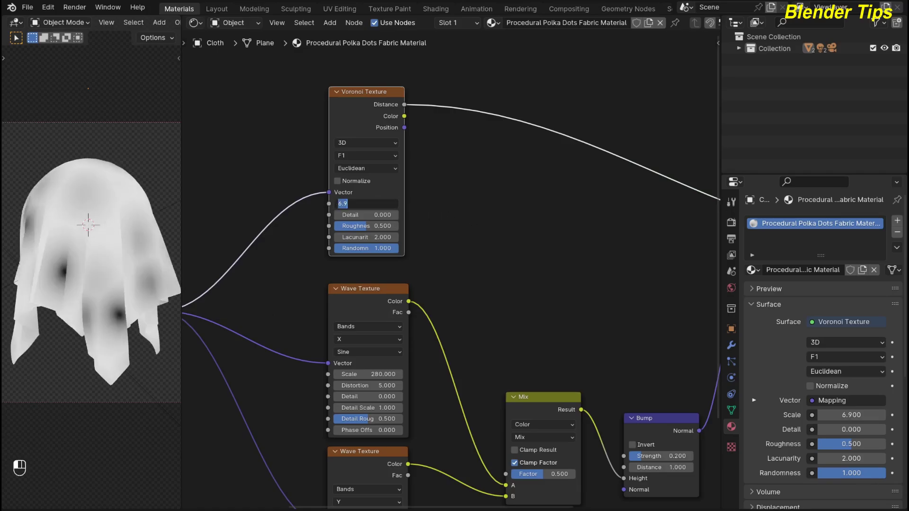
pyautogui.write('15')
pyautogui.press('Return')
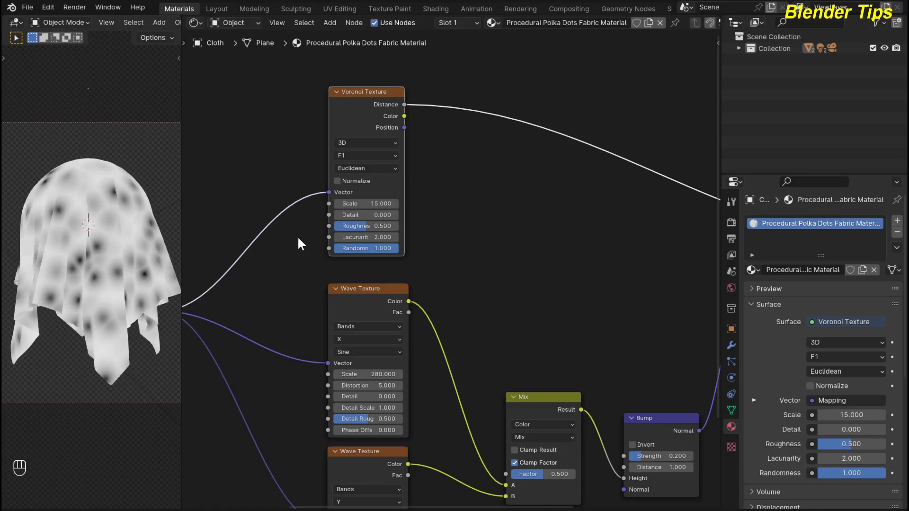
pyautogui.moveTo(379, 248); pyautogui.dragTo(333, 246)
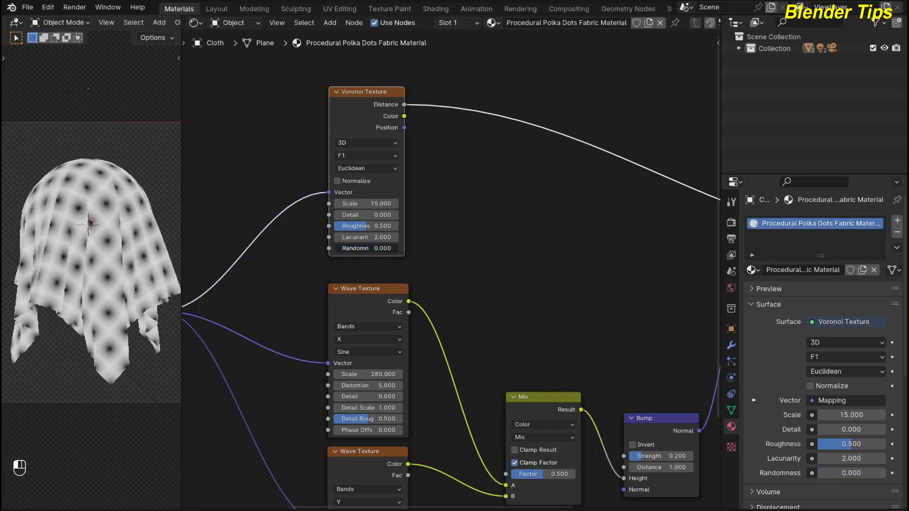
# Step: Insert a Math node on the link between the Voronoi Texture's Distance output and the Material Output
pyautogui.scroll(2, 118, 242)
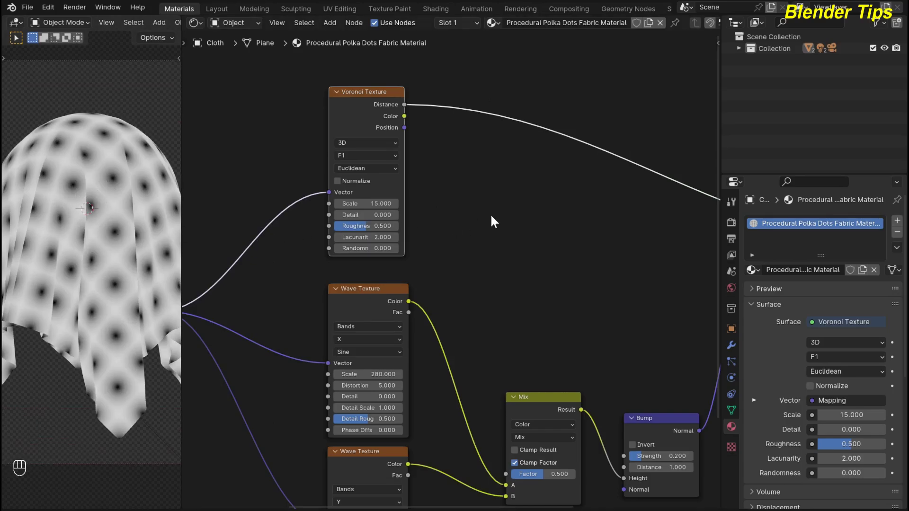
pyautogui.scroll(-2, 427, 248)
pyautogui.scroll(-1, 405, 238)
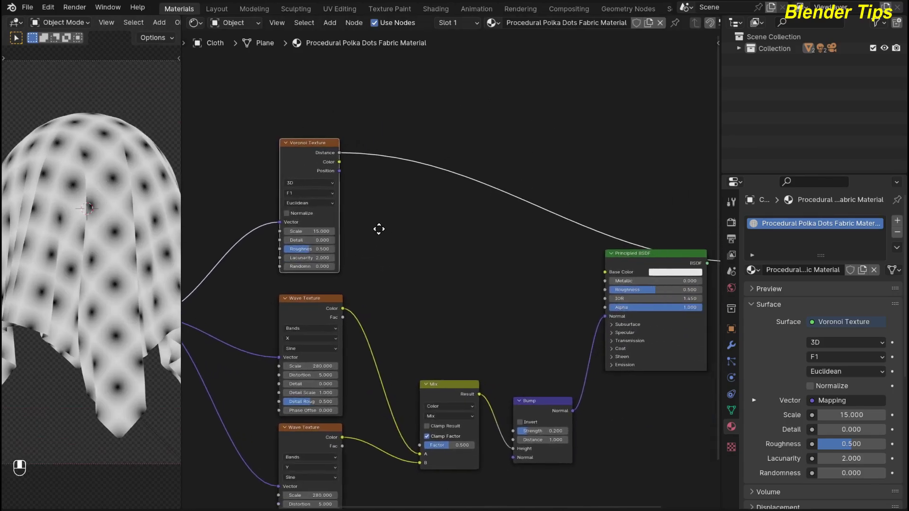
pyautogui.hotkey('shift', 'a')
pyautogui.click(402, 217)
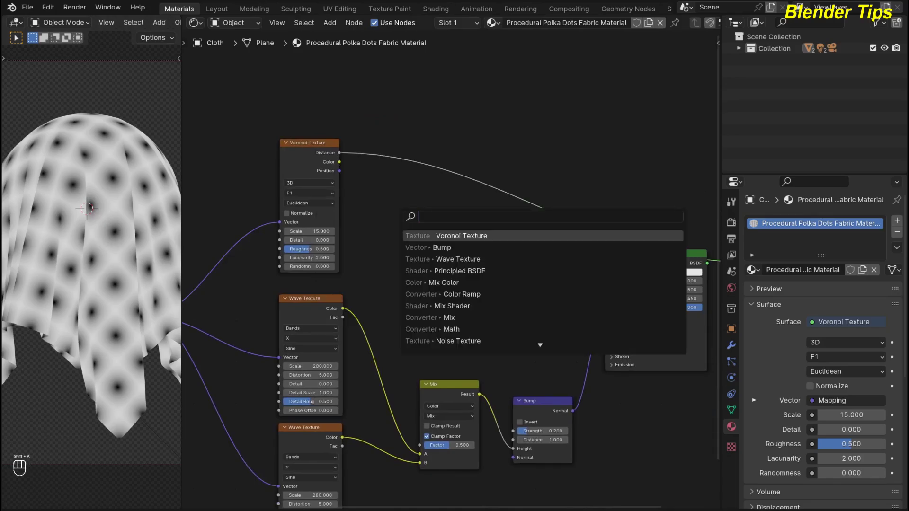
pyautogui.write('math')
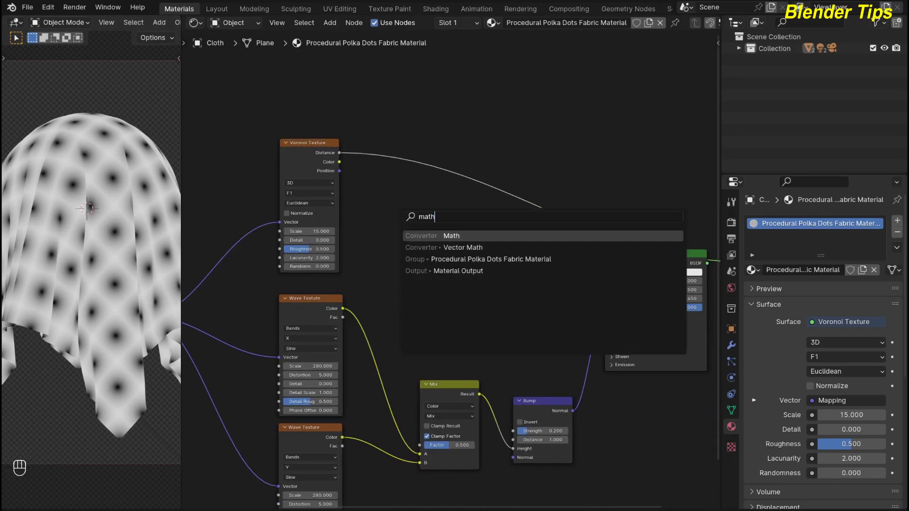
pyautogui.press('Return')
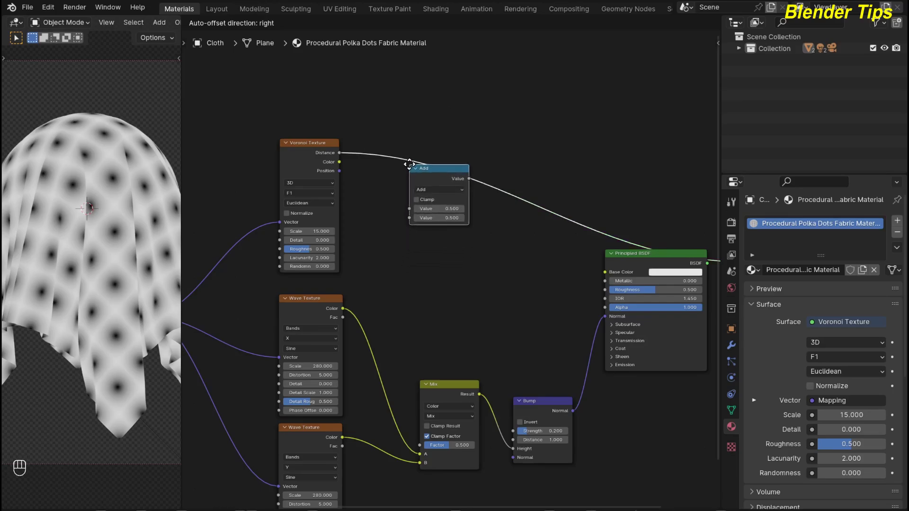
pyautogui.click(409, 164)
# Step: Change the Math node's operation to Less Than and set its Threshold to 0.3
pyautogui.scroll(3, 428, 261)
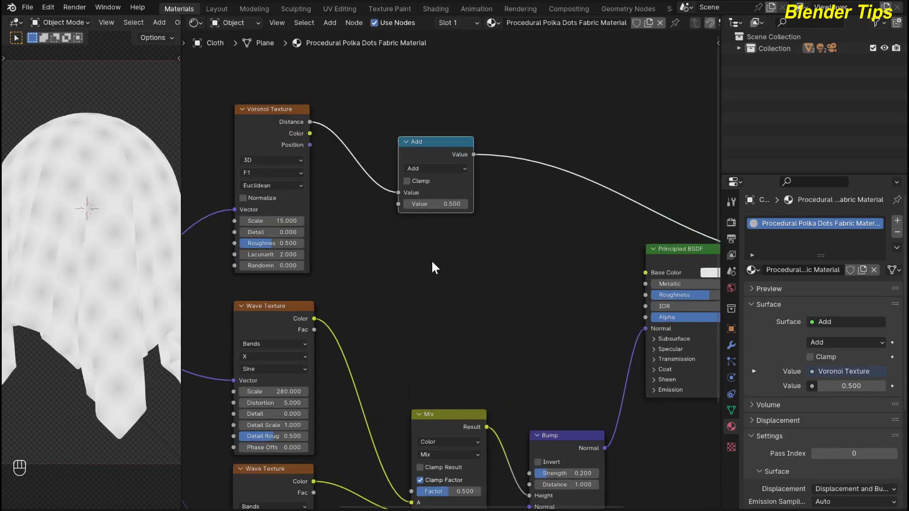
pyautogui.click(431, 152)
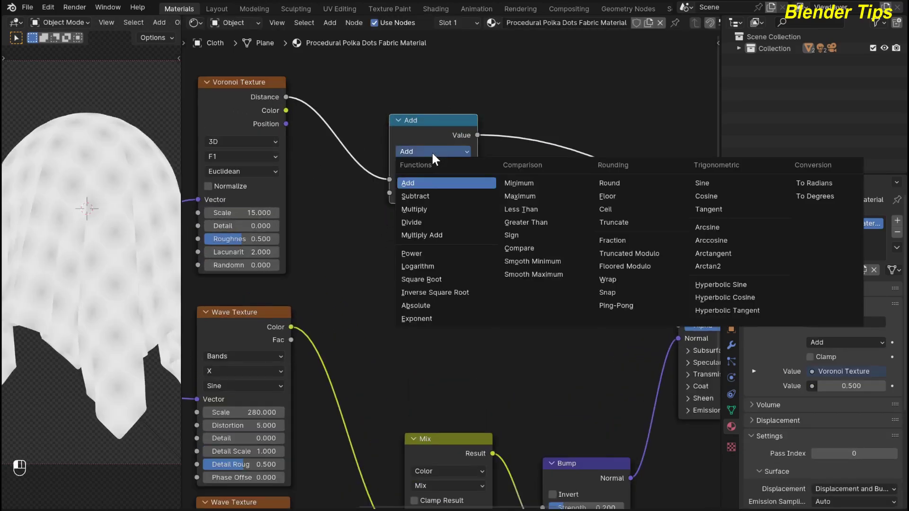
pyautogui.click(522, 208)
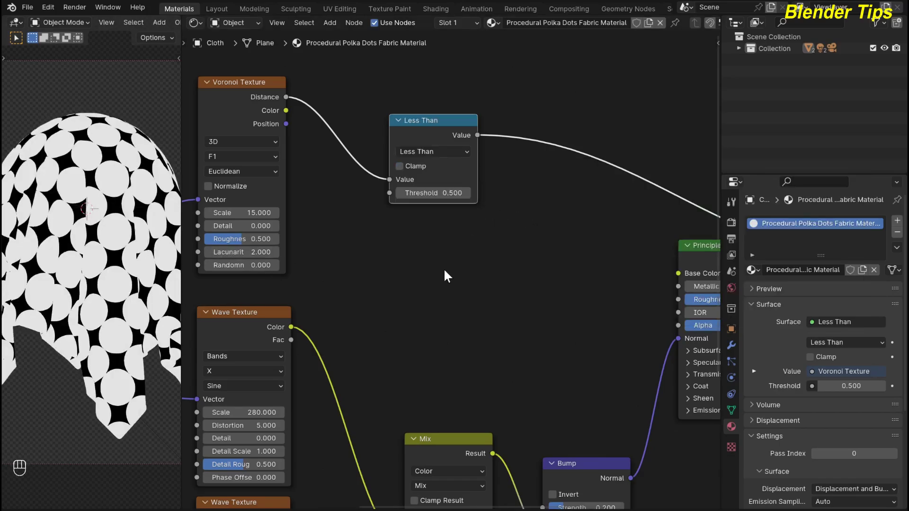
pyautogui.scroll(-1, 414, 310)
pyautogui.scroll(1, 428, 300)
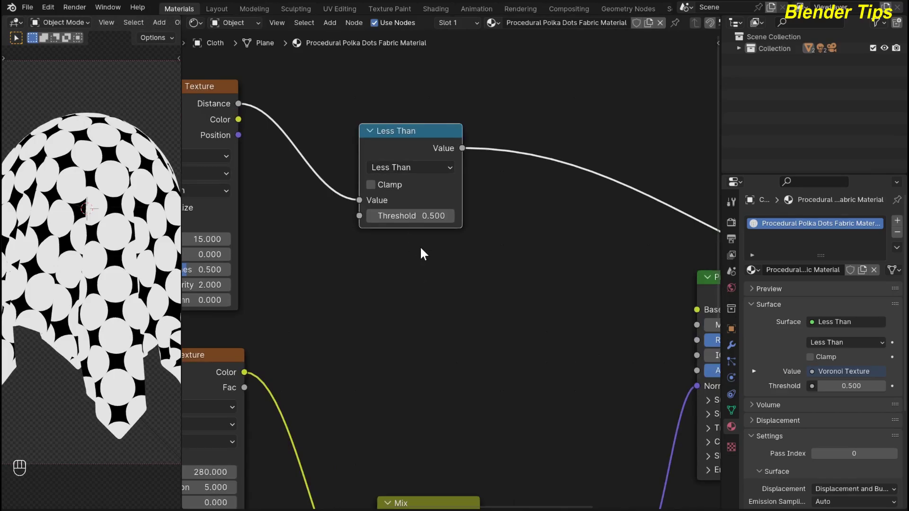
pyautogui.keyDown('shift'); pyautogui.moveTo(422, 216); pyautogui.dragTo(335, 215); pyautogui.keyUp('shift')
pyautogui.click(421, 216)
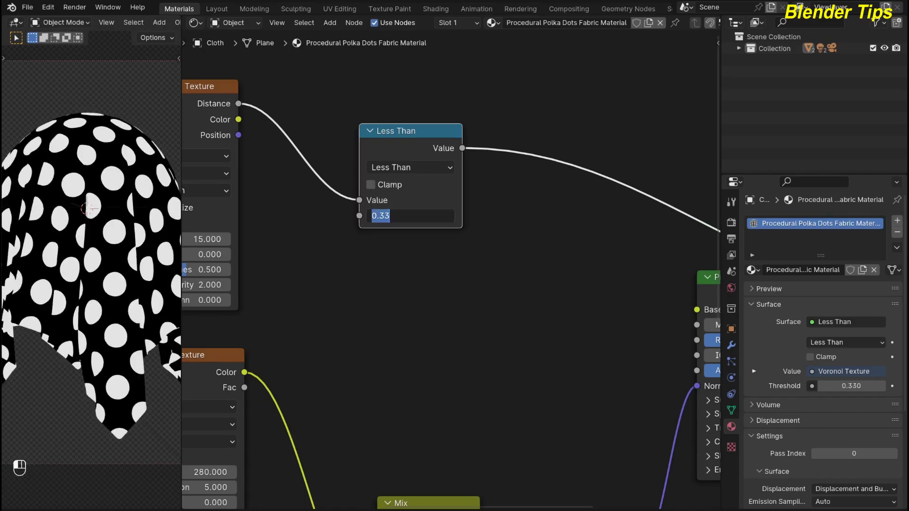
pyautogui.write('0.30')
pyautogui.press('Return')
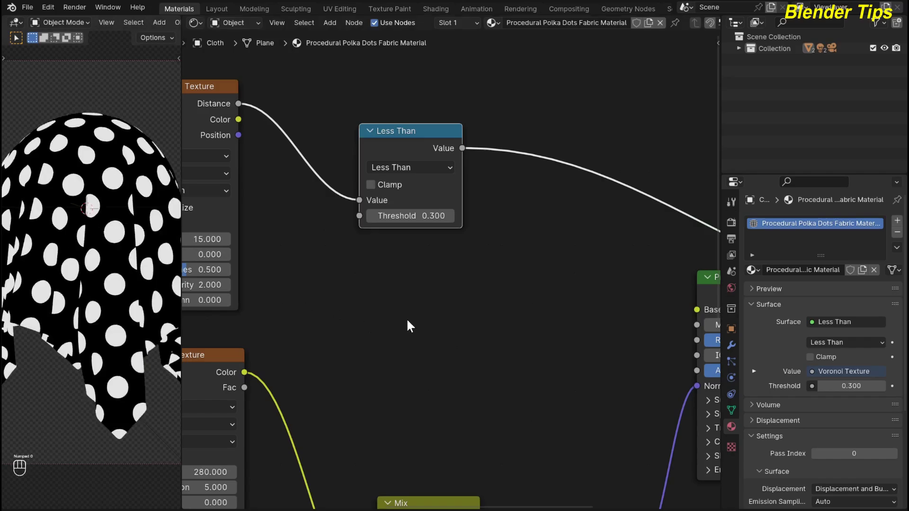
# Step: Move the Principled BSDF node slightly to the right, closer to the Material Output
pyautogui.scroll(-2, 406, 322)
pyautogui.scroll(-1, 360, 322)
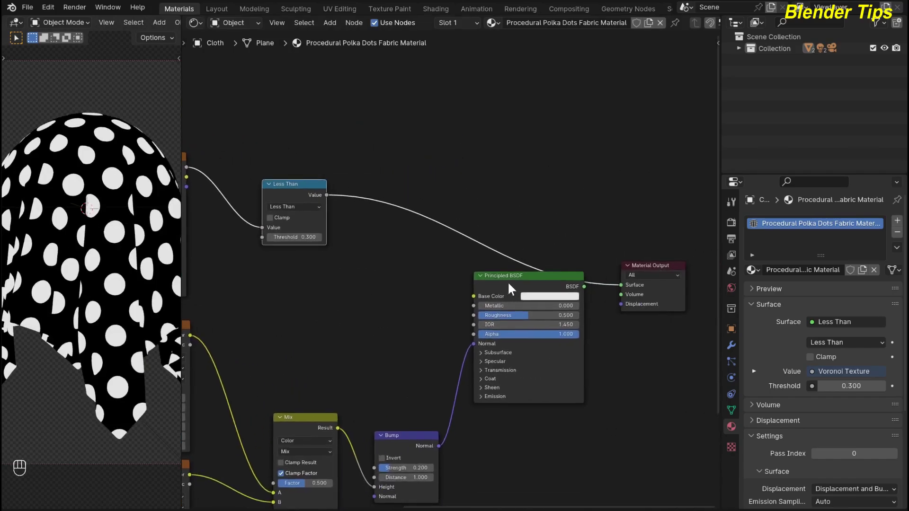
pyautogui.moveTo(517, 289)
pyautogui.mouseDown()
pyautogui.moveTo(525, 267)
pyautogui.moveTo(527, 277)
pyautogui.mouseUp()
pyautogui.scroll(1, 403, 295)
pyautogui.scroll(-1, 379, 282)
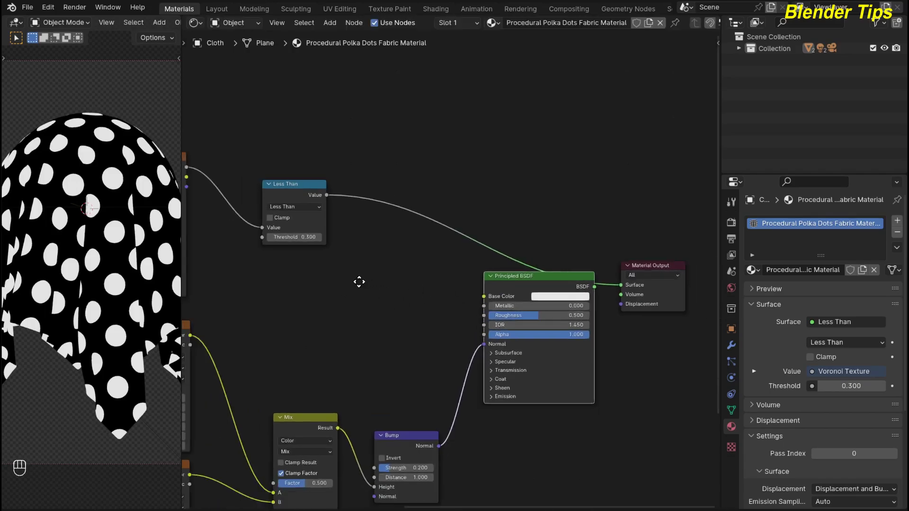
# Step: Insert a Mix Color node after the Less Than node and move the incoming link from its A input to Factor
pyautogui.moveTo(360, 280); pyautogui.dragTo(370, 247, button='middle')
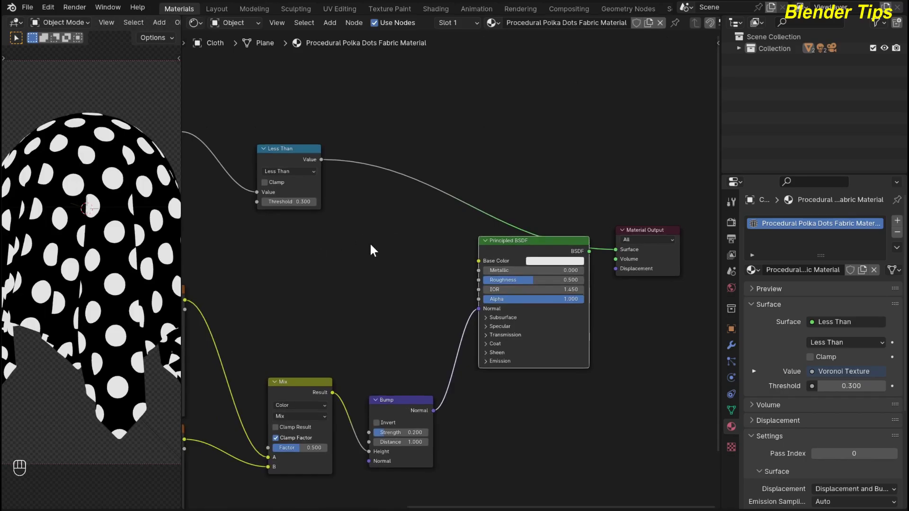
pyautogui.hotkey('shift', 'a')
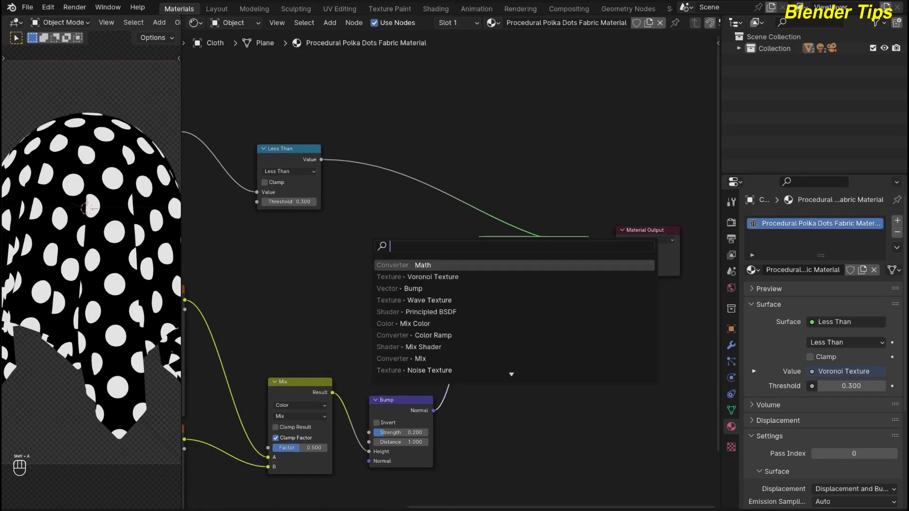
pyautogui.write('mix')
pyautogui.click(416, 276)
pyautogui.click(384, 169)
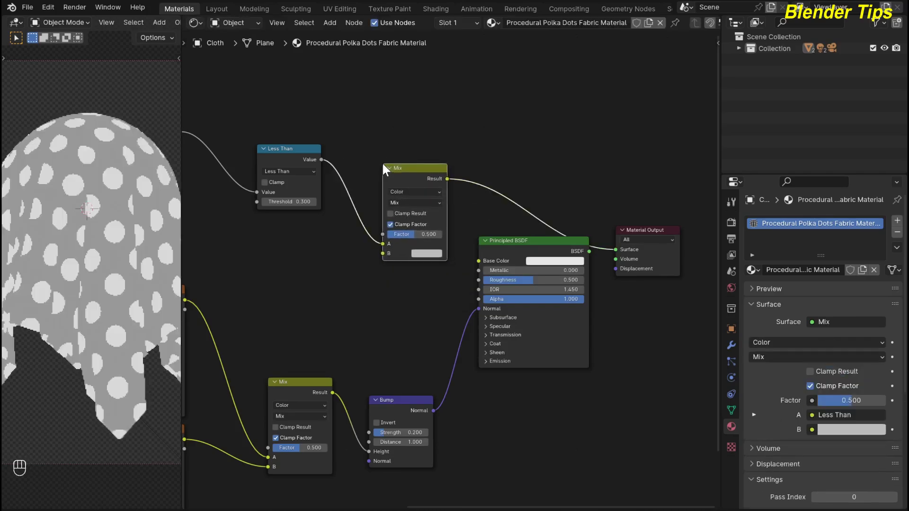
pyautogui.moveTo(456, 300); pyautogui.dragTo(487, 303, button='middle')
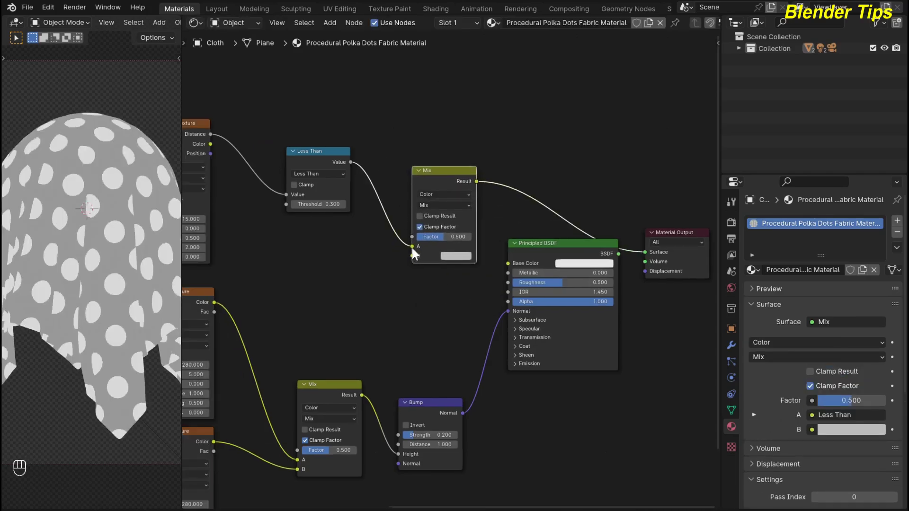
pyautogui.moveTo(412, 246)
pyautogui.mouseDown()
pyautogui.moveTo(395, 245)
pyautogui.moveTo(410, 236)
pyautogui.mouseUp()
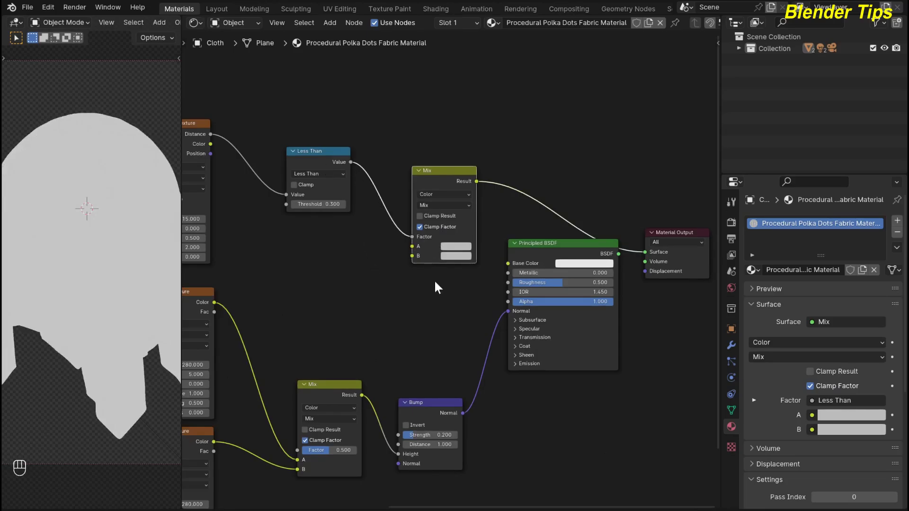
# Step: Connect the new Mix node's Result to the Principled BSDF's Base Color and the BSDF output to the Material Output's Surface
pyautogui.scroll(1, 434, 279)
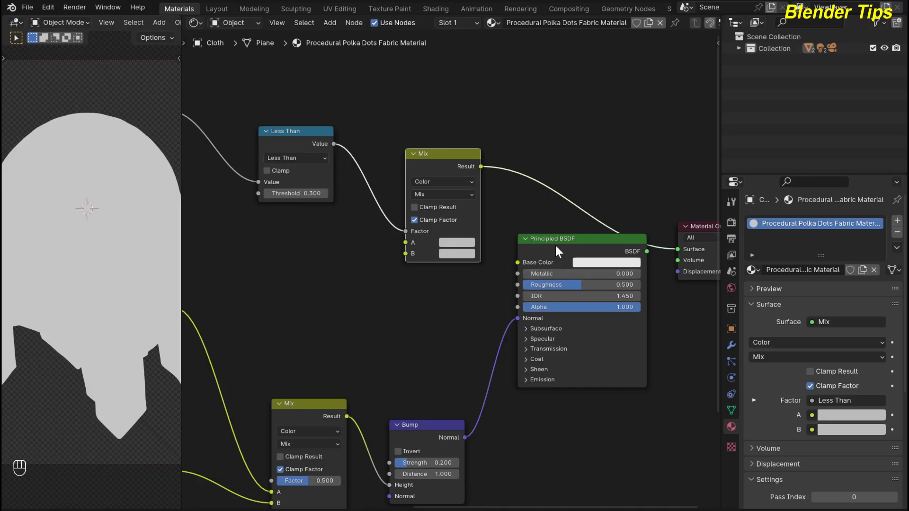
pyautogui.moveTo(556, 246); pyautogui.dragTo(573, 275)
pyautogui.moveTo(677, 249); pyautogui.dragTo(536, 298)
pyautogui.moveTo(652, 292); pyautogui.dragTo(677, 249)
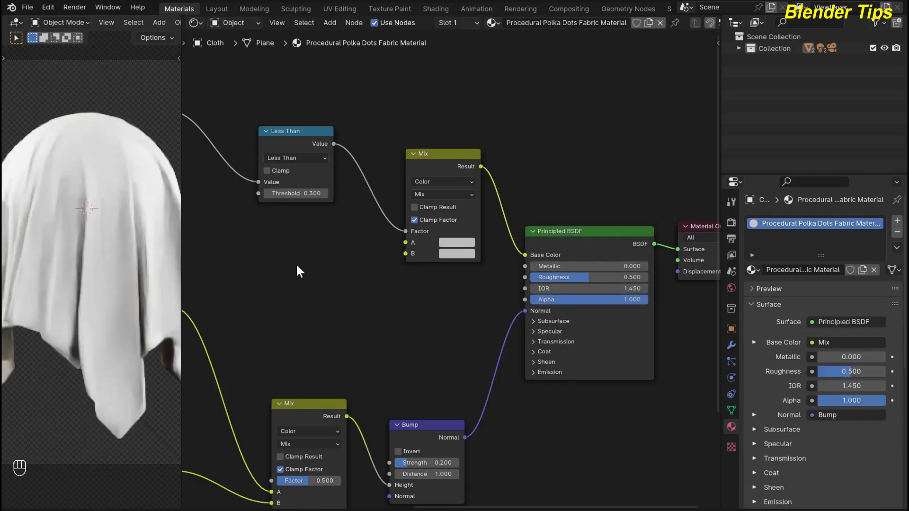
# Step: Set color A of the upper Mix node to a dark saturated blue for the fabric background
pyautogui.scroll(1, 320, 268)
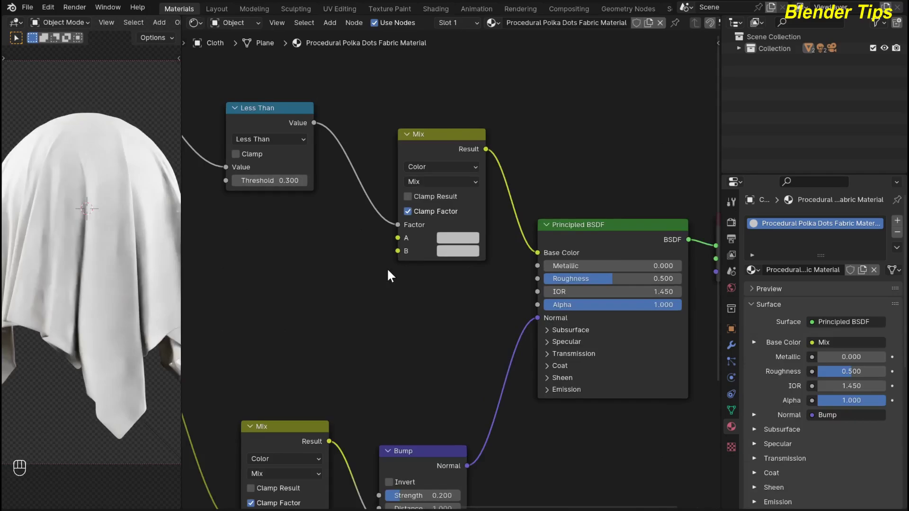
pyautogui.scroll(1, 404, 268)
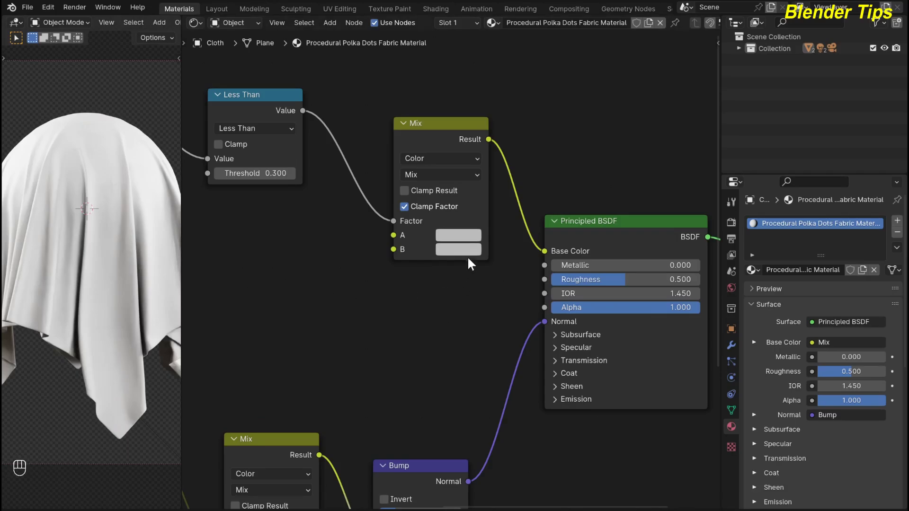
pyautogui.click(464, 234)
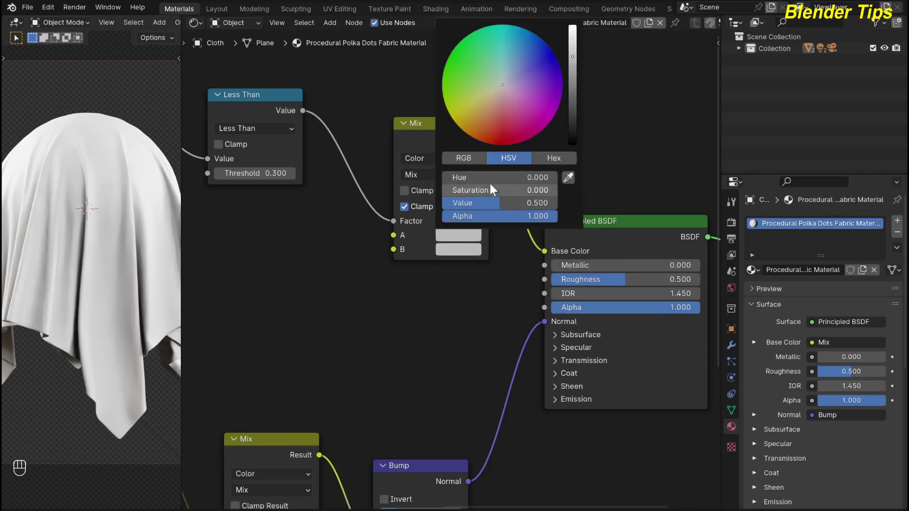
pyautogui.moveTo(501, 91)
pyautogui.mouseDown()
pyautogui.moveTo(500, 127)
pyautogui.moveTo(558, 62)
pyautogui.moveTo(572, 94)
pyautogui.mouseUp()
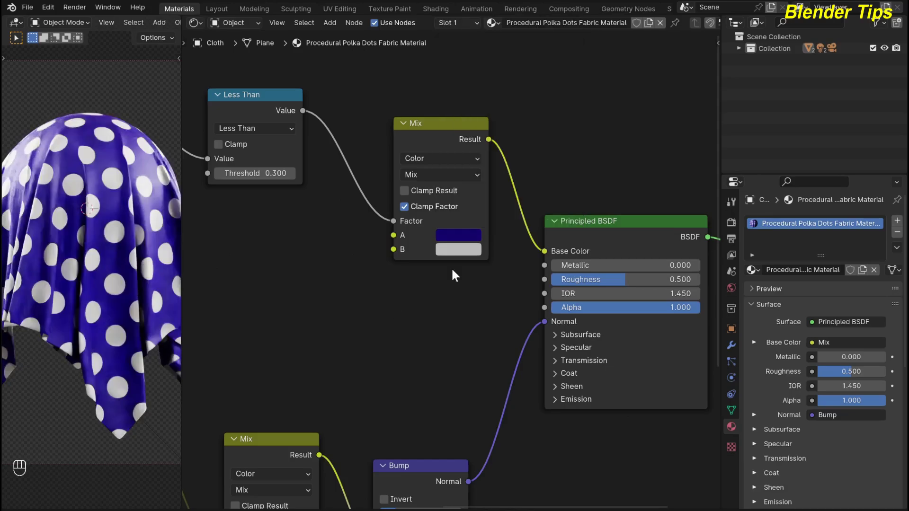
# Step: Set color B of the upper Mix node to a dark red for the dots, with Value about 0.269
pyautogui.click(458, 249)
pyautogui.moveTo(507, 104); pyautogui.dragTo(505, 155)
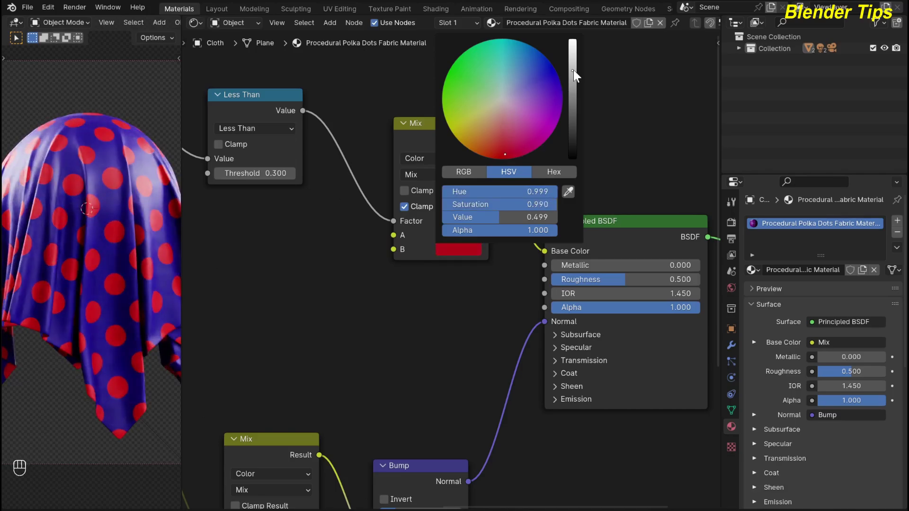
pyautogui.moveTo(573, 71); pyautogui.dragTo(572, 92)
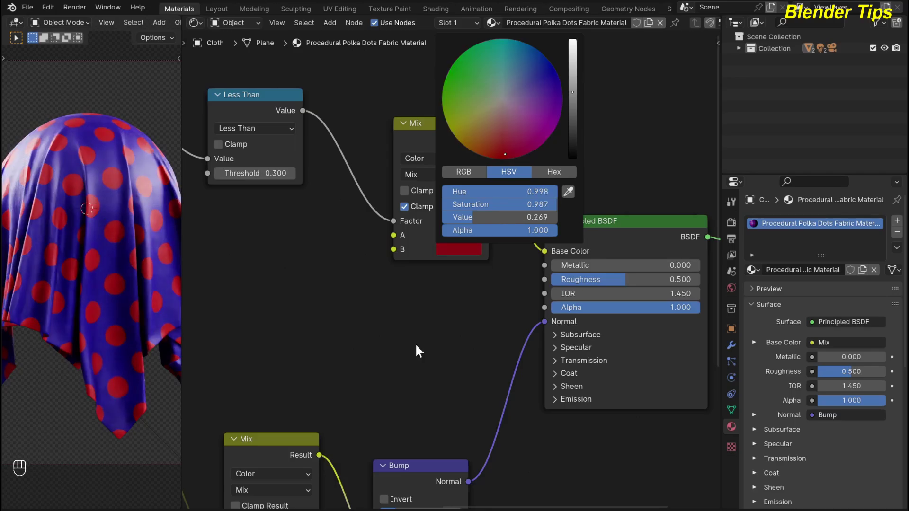
pyautogui.scroll(-2, 415, 343)
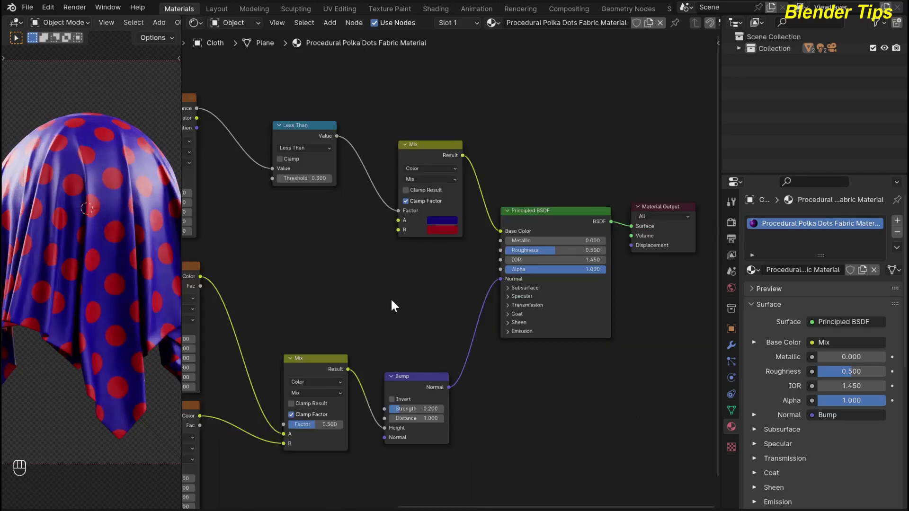
# Step: Inspect the cloth up close and set the Principled BSDF's Roughness to 0.750
pyautogui.scroll(1, 319, 327)
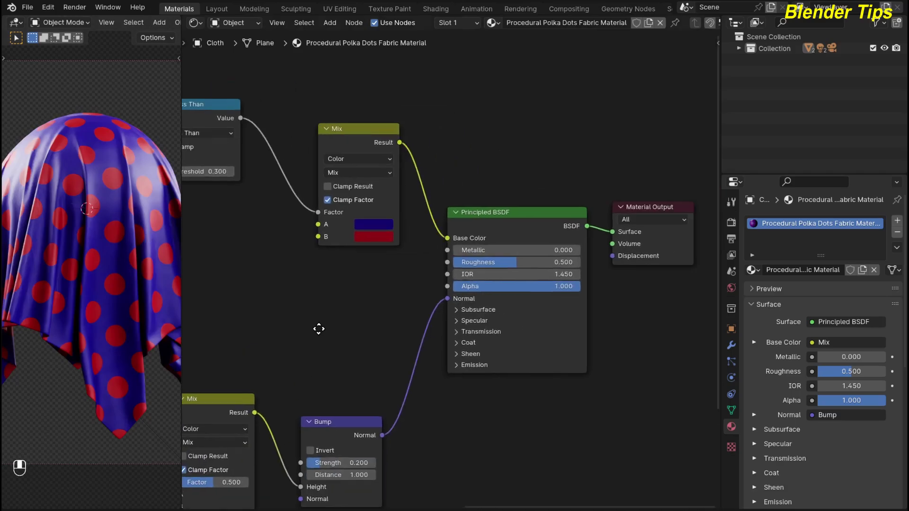
pyautogui.keyDown('ctrl'); pyautogui.scroll(-2, 306, 296); pyautogui.keyUp('ctrl')
pyautogui.scroll(1, 315, 294)
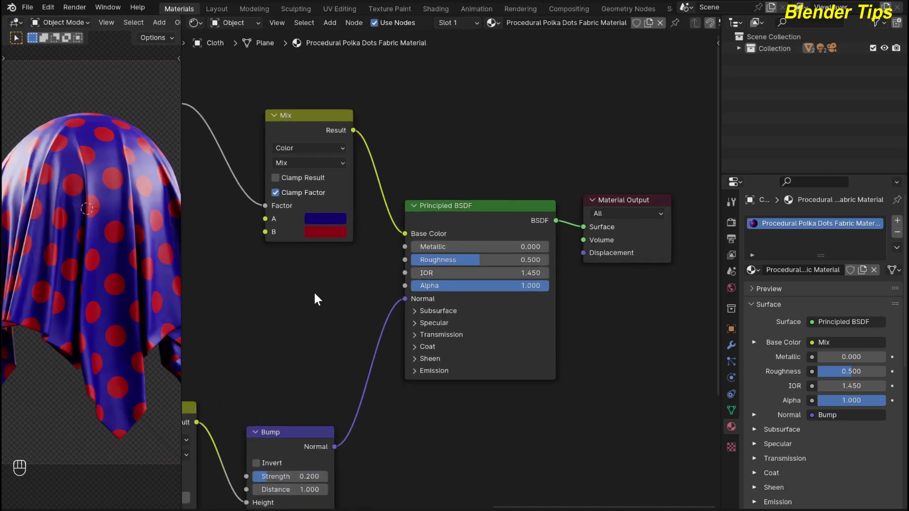
pyautogui.scroll(1, 111, 237)
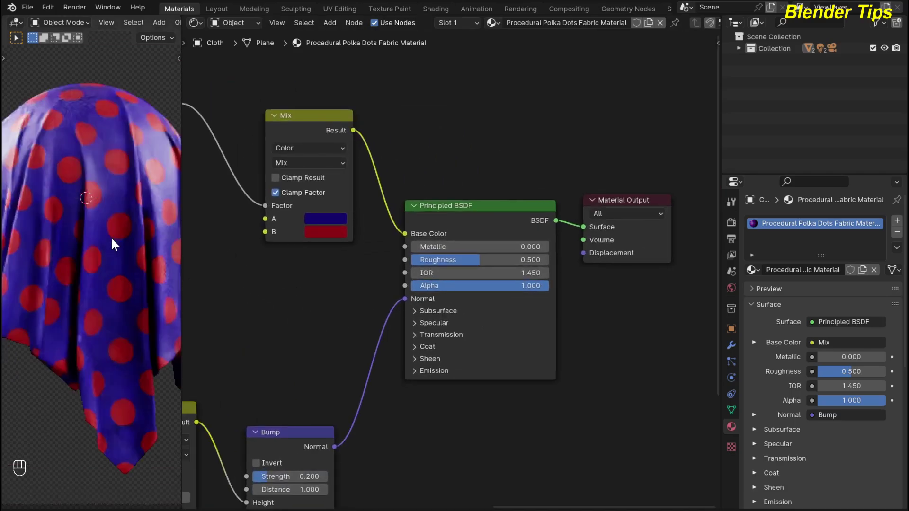
pyautogui.scroll(1, 106, 211)
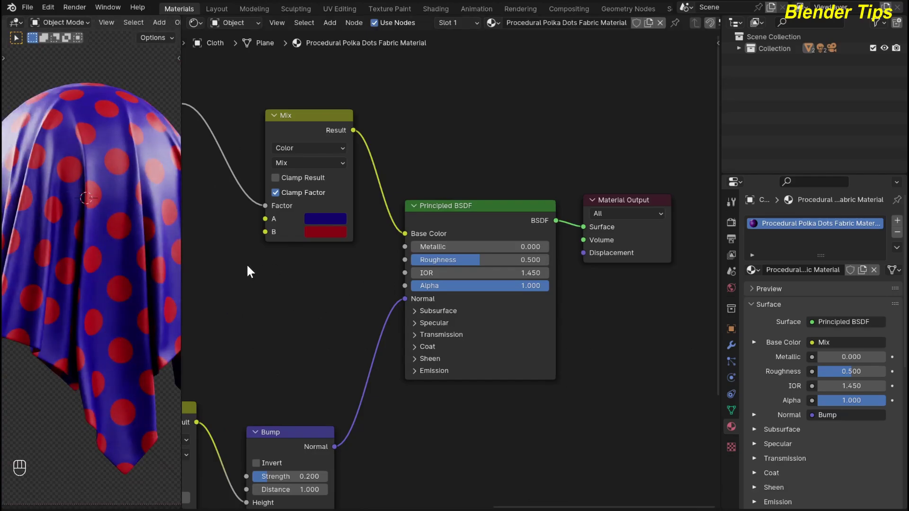
pyautogui.moveTo(446, 263); pyautogui.dragTo(471, 263)
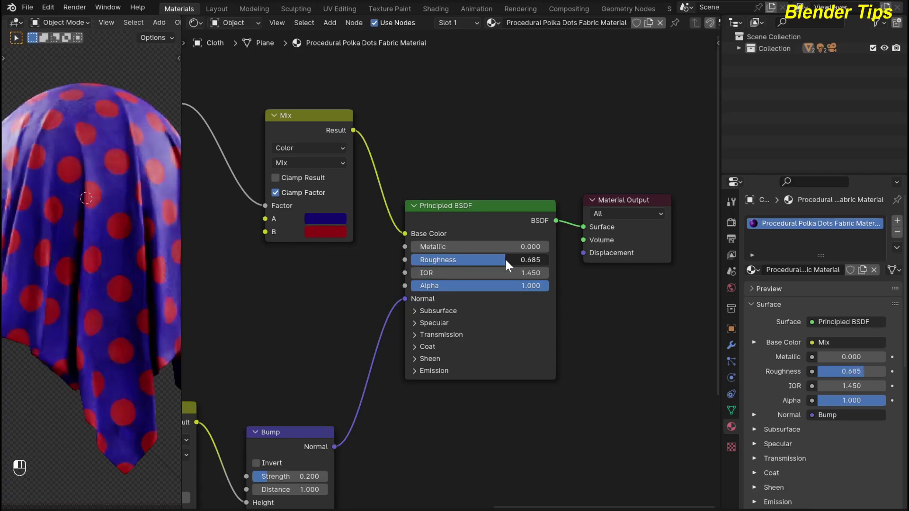
pyautogui.click(471, 263)
pyautogui.write('.750')
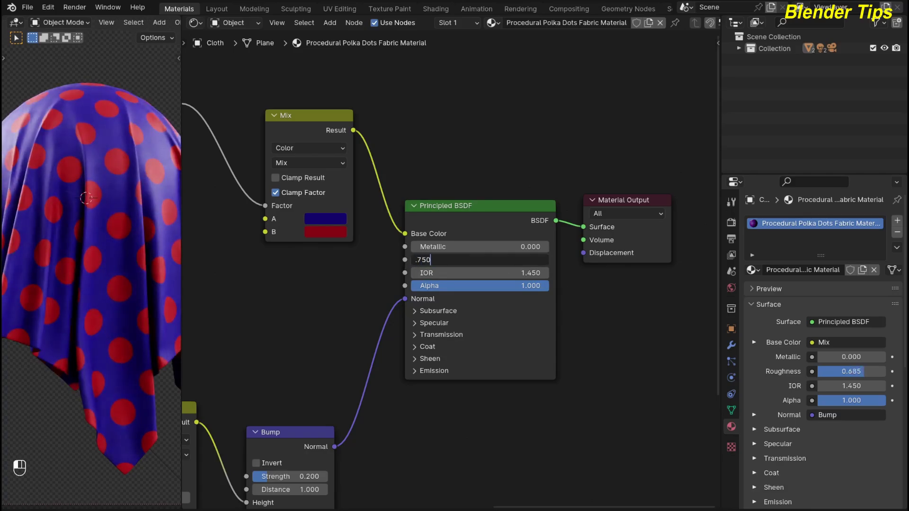
pyautogui.press('Return')
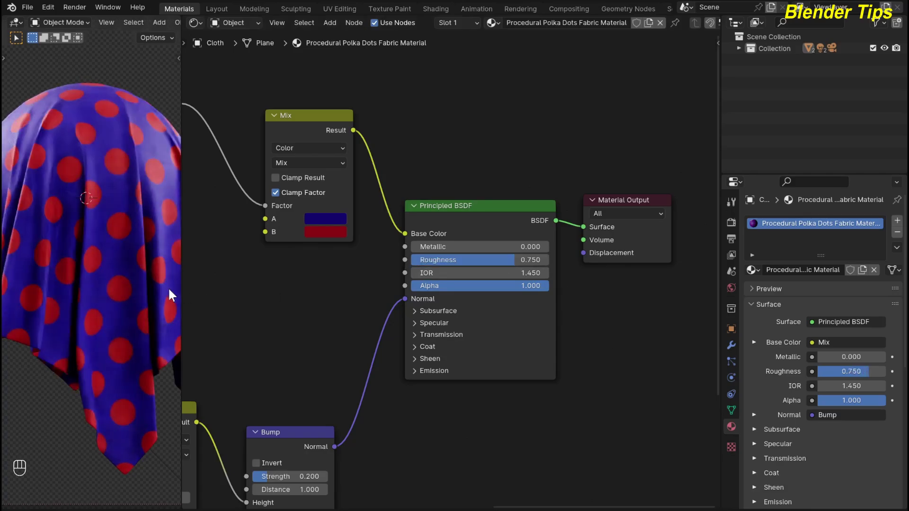
pyautogui.moveTo(605, 372); pyautogui.dragTo(621, 318, button='middle')
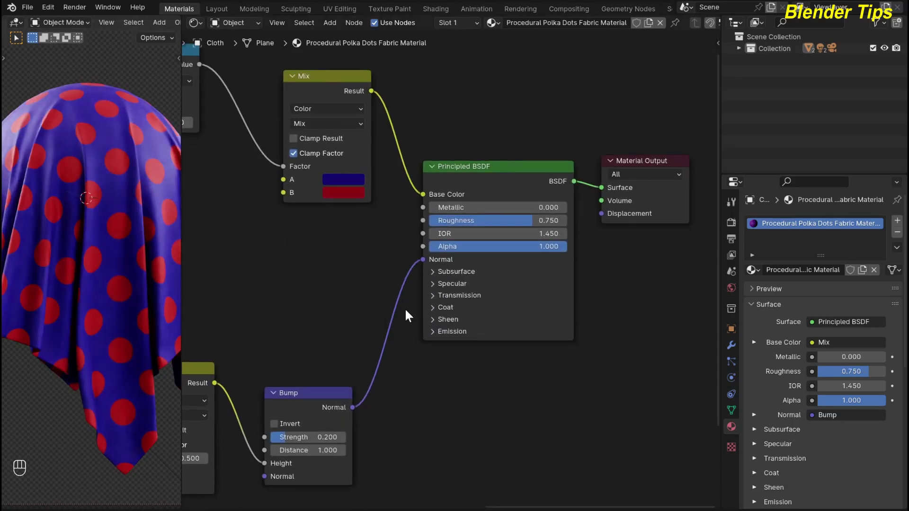
# Step: Set the Principled BSDF's Sheen Weight to 0.5
pyautogui.click(432, 320)
pyautogui.moveTo(442, 334); pyautogui.dragTo(476, 334)
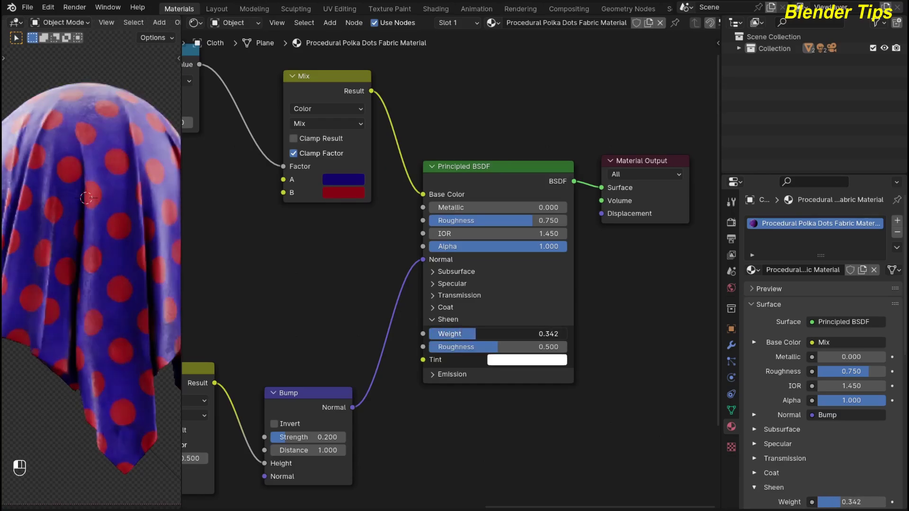
pyautogui.click(478, 336)
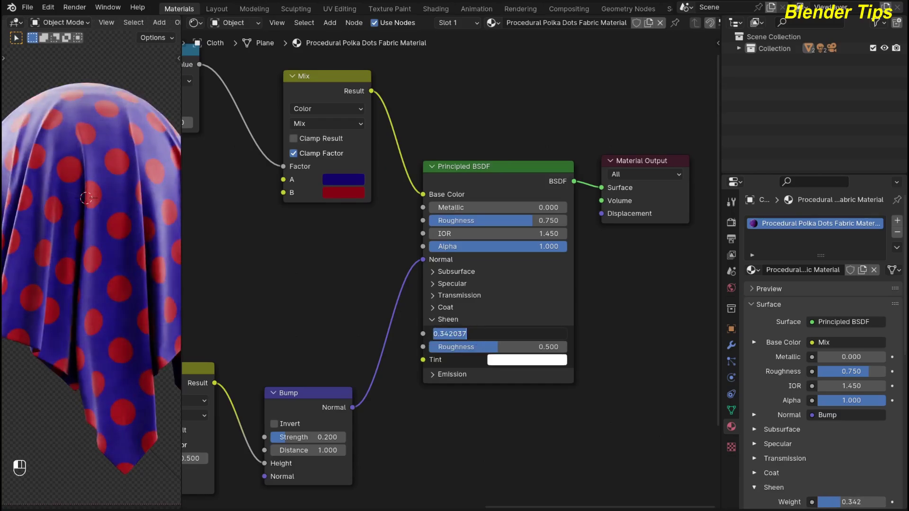
pyautogui.write('0.5')
pyautogui.press('Return')
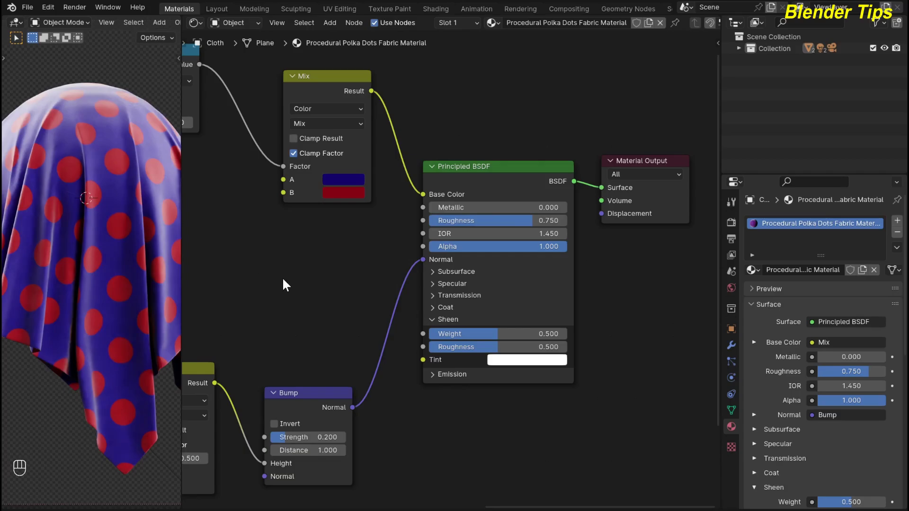
# Step: Set the Sheen Tint to a dark magenta with Hue about 0.927, Saturation about 0.985 and Value about 0.145
pyautogui.click(505, 362)
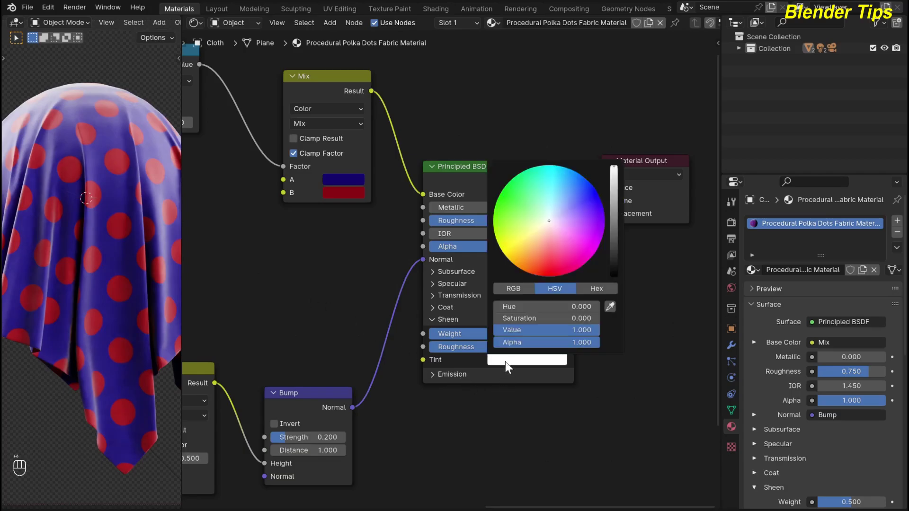
pyautogui.click(497, 359)
pyautogui.moveTo(550, 223); pyautogui.dragTo(572, 246)
pyautogui.moveTo(571, 247); pyautogui.dragTo(580, 262)
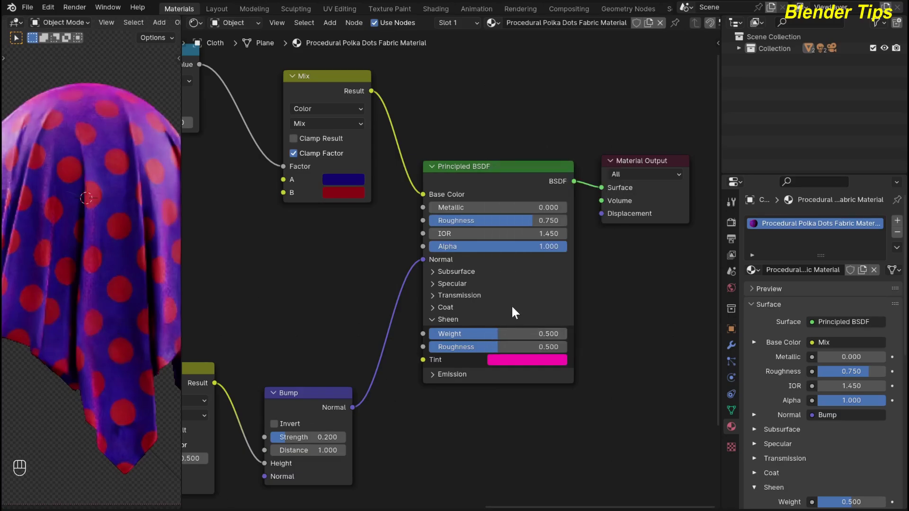
pyautogui.click(503, 360)
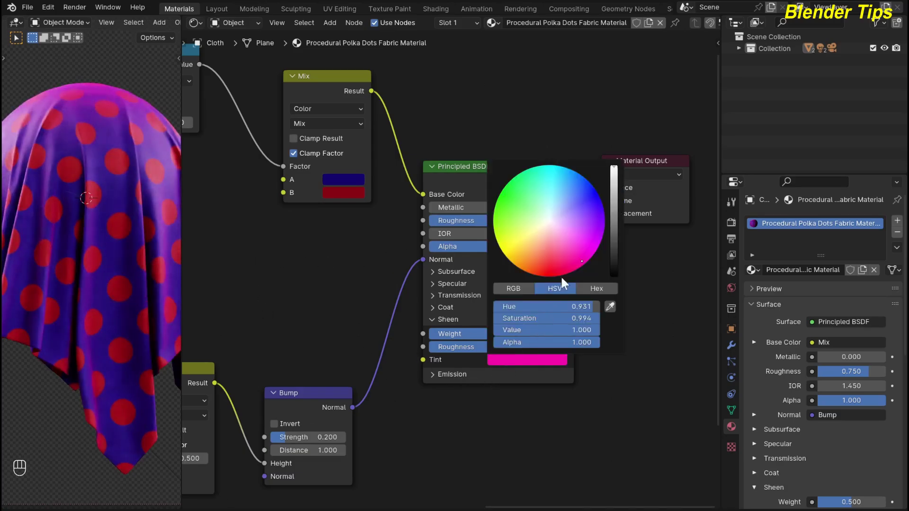
pyautogui.moveTo(614, 174); pyautogui.dragTo(612, 229)
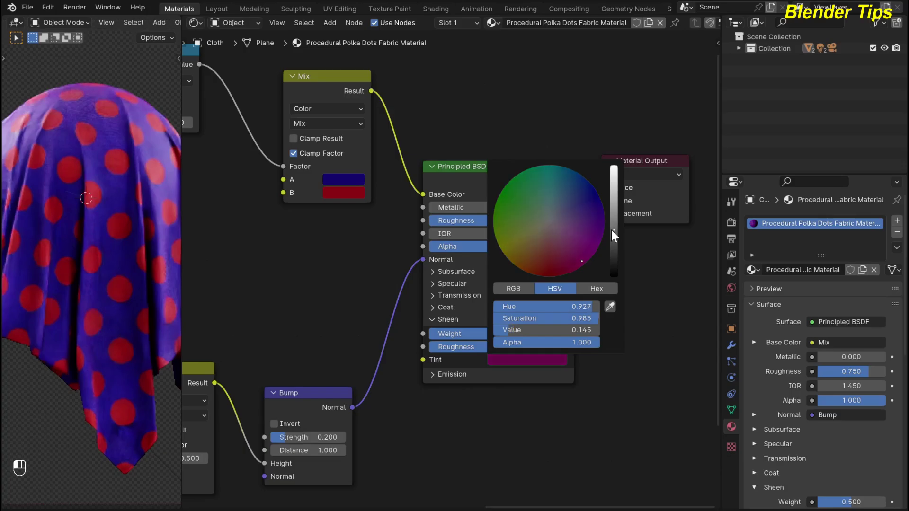
# Step: Fit the whole node tree in the editor and widen the 3D viewport to show the entire cloth
pyautogui.scroll(-3, 294, 265)
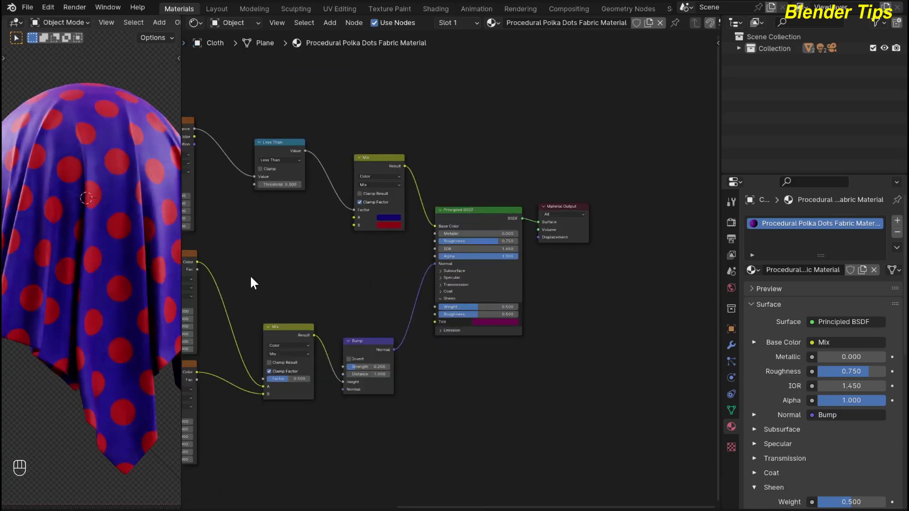
pyautogui.scroll(-5, 251, 278)
pyautogui.moveTo(385, 252); pyautogui.dragTo(429, 230, button='middle')
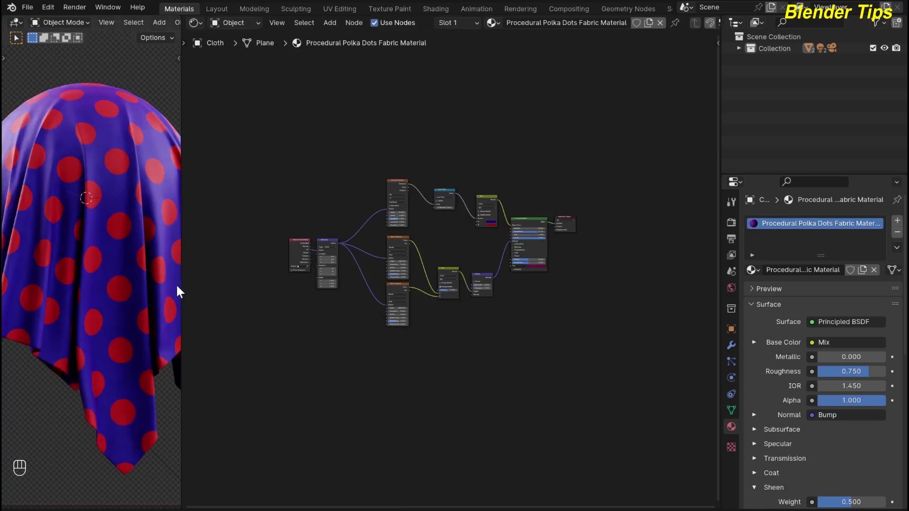
pyautogui.moveTo(182, 284); pyautogui.dragTo(378, 281)
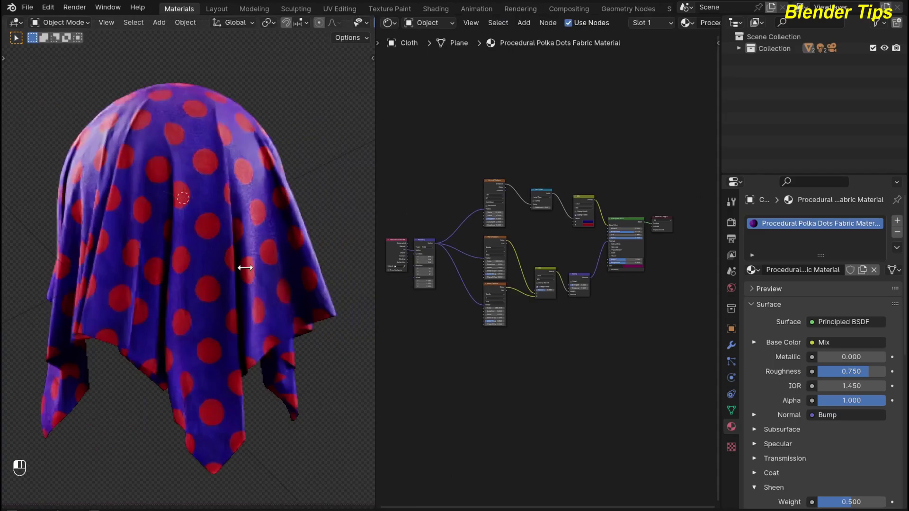
pyautogui.moveTo(270, 226); pyautogui.dragTo(266, 245, button='middle')
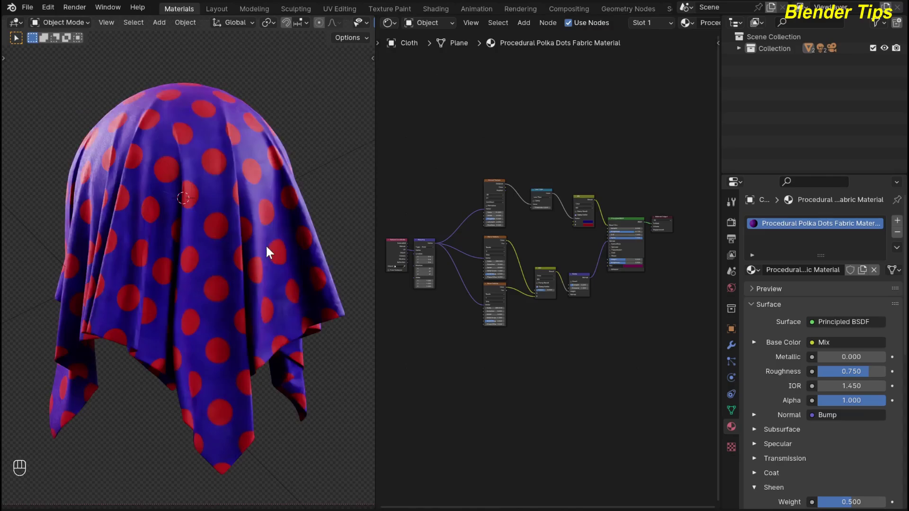
# Step: Render the cloth image and inspect the fabric in the result up close and as a whole
pyautogui.press('F12')
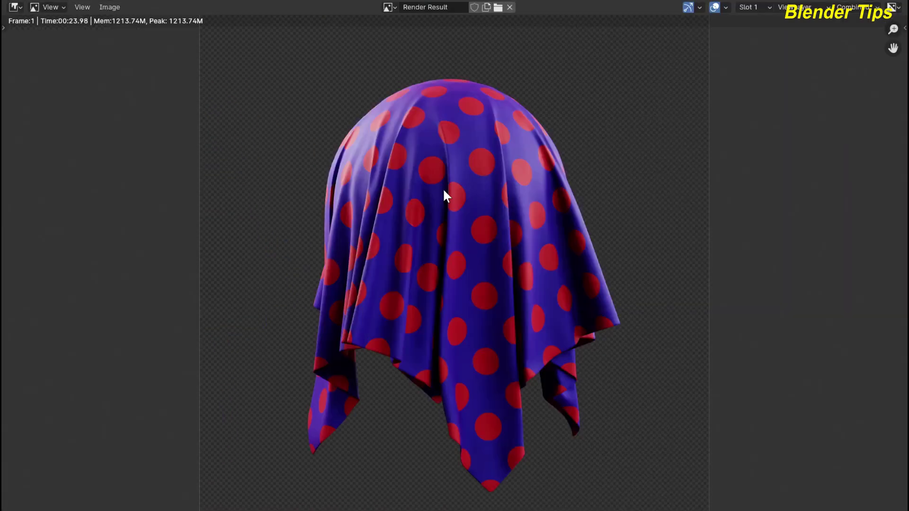
pyautogui.scroll(5, 445, 195)
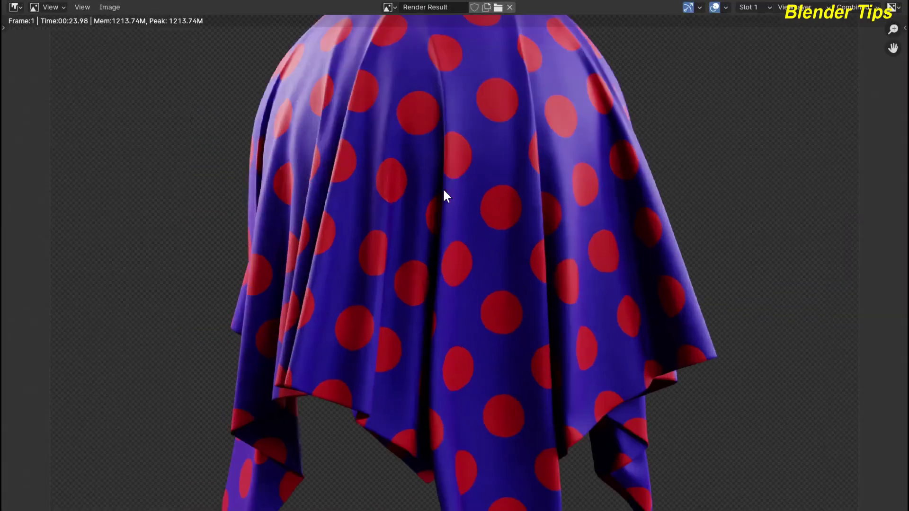
pyautogui.scroll(-6, 446, 194)
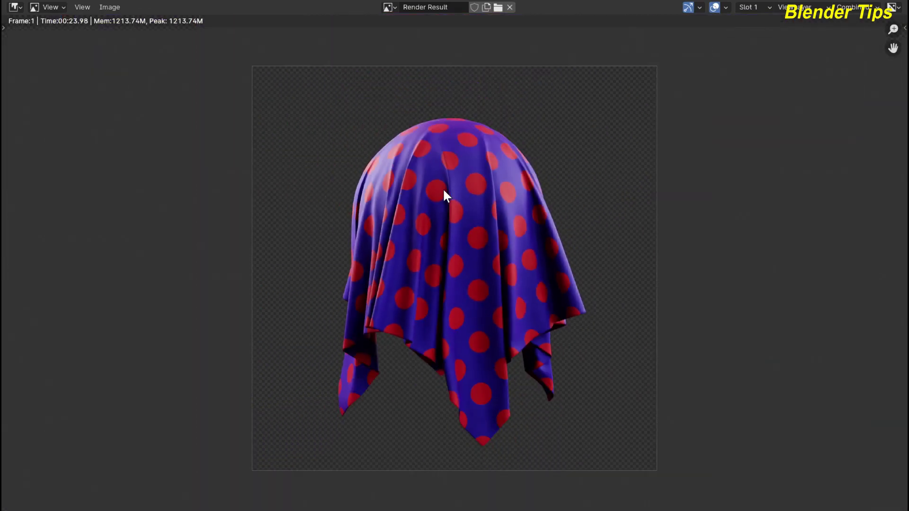